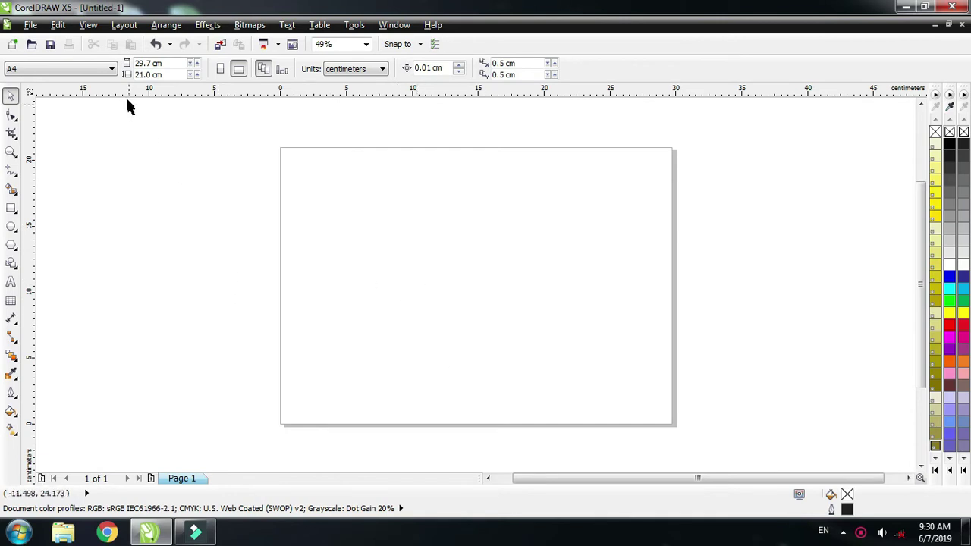
Step: Set the page to A4 in landscape orientation with centimeters as the drawing units
left_click(91, 70)
left_click(75, 89)
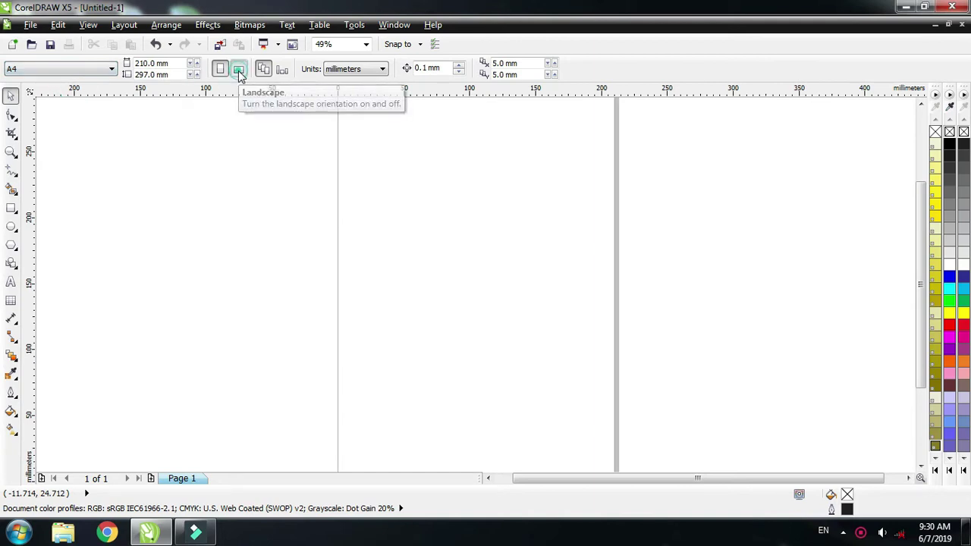
left_click(239, 70)
left_click(383, 69)
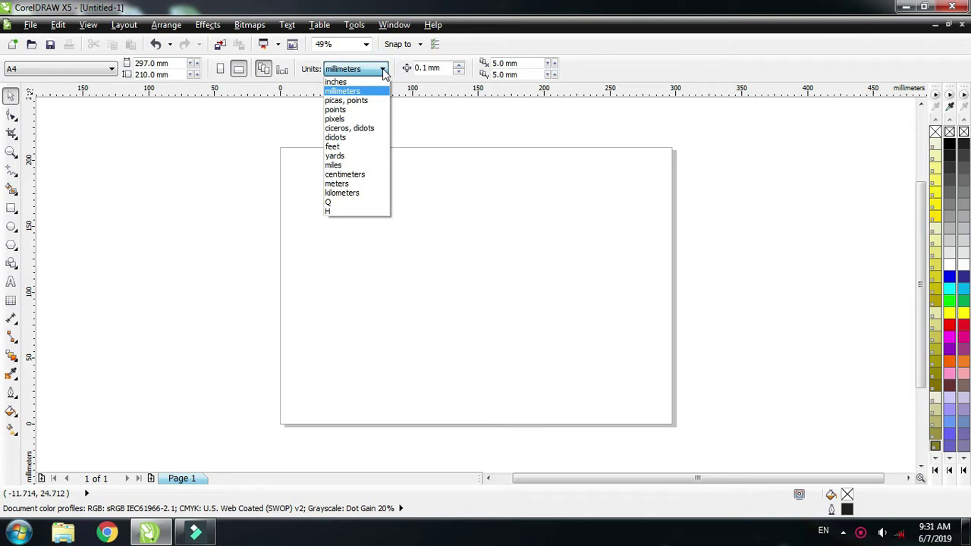
left_click(360, 174)
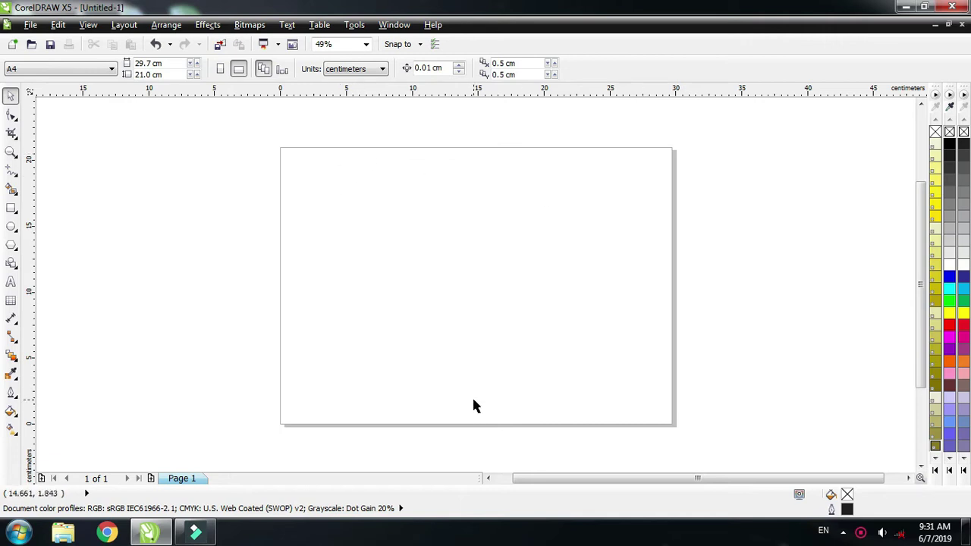
Step: Draw a circle 12 cm wide and 12 cm high, centred on the page
left_click(11, 226)
mouse_move(418, 221)
left_mouse_down()
mouse_move(505, 310)
mouse_move(523, 384)
mouse_move(494, 341)
mouse_move(523, 378)
left_mouse_up()
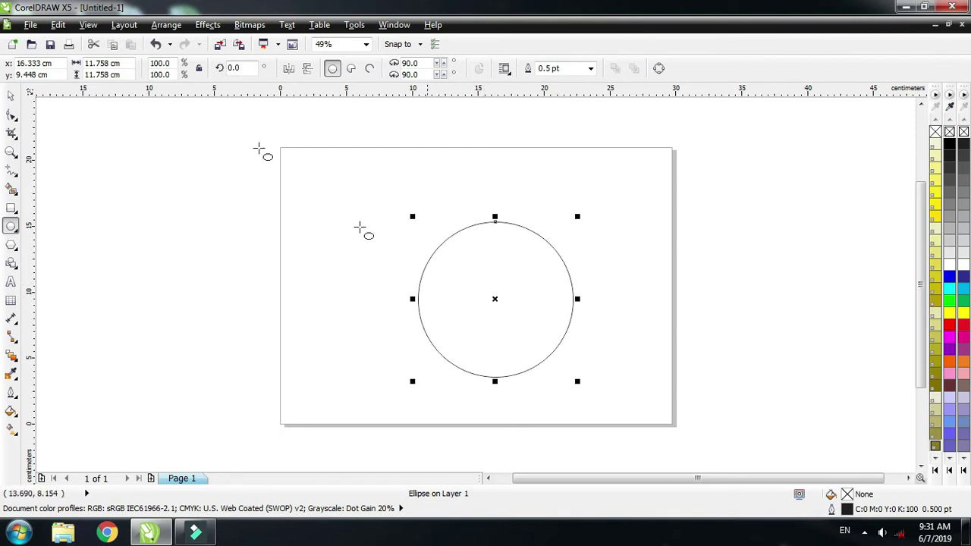
double_click(99, 63)
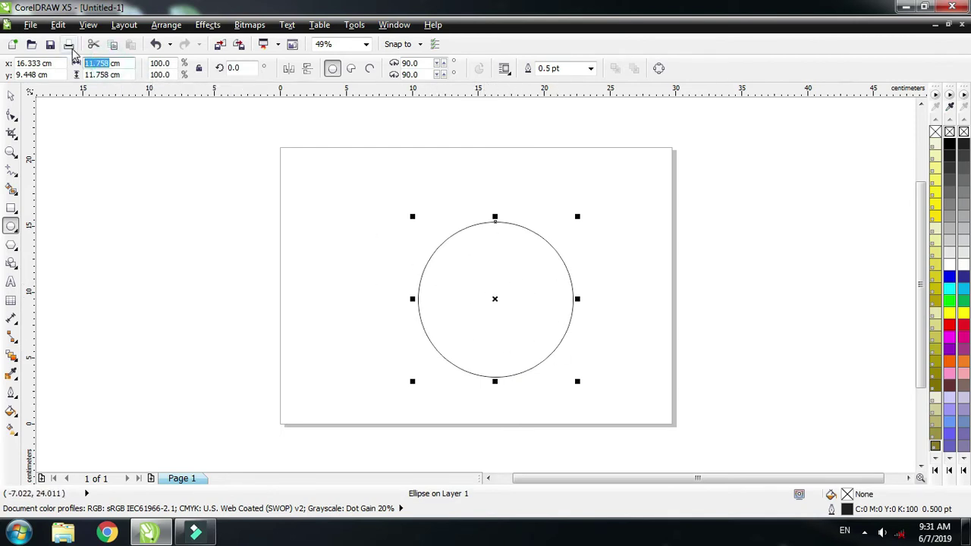
key("Return")
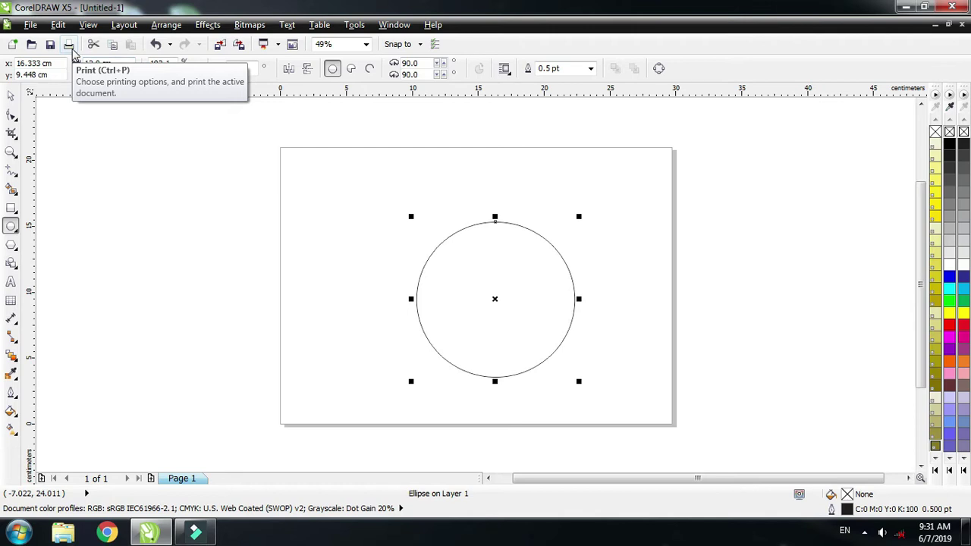
double_click(102, 75)
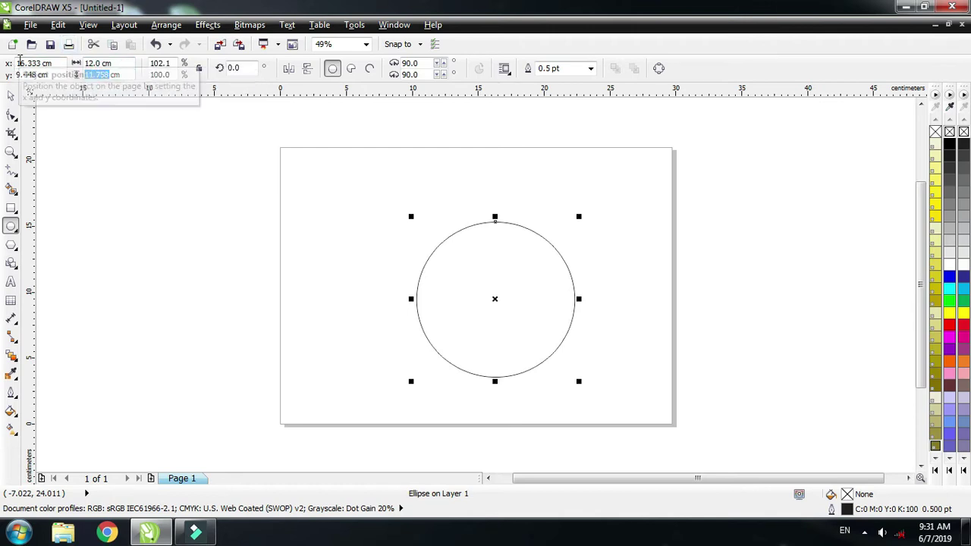
key("Return")
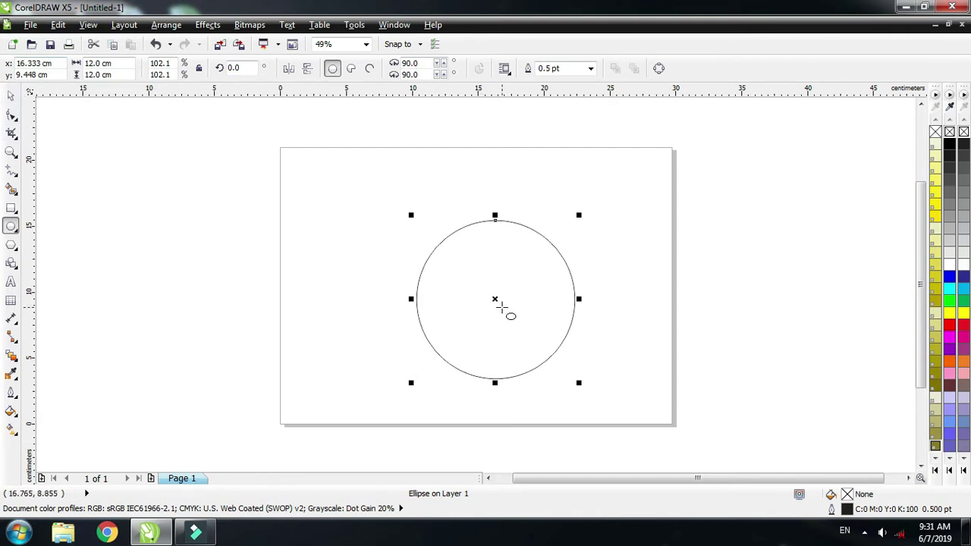
key("p")
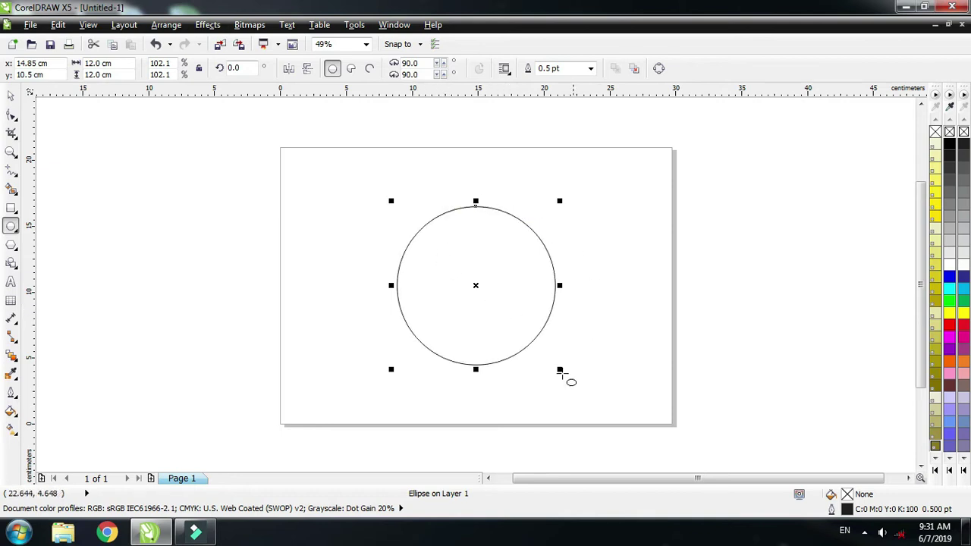
Step: Duplicate the circle in place and set the copy's width and height to 6 cm
left_click(11, 95)
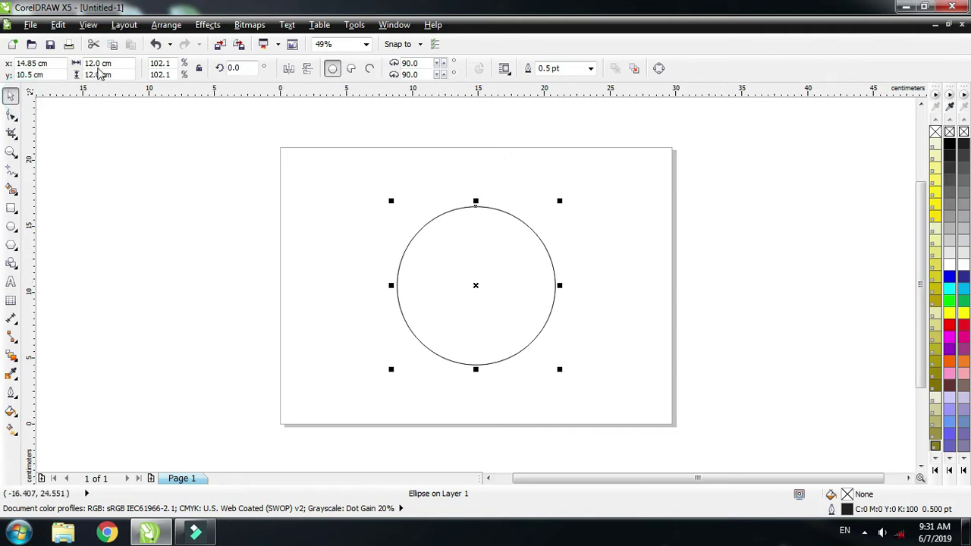
double_click(103, 64)
type("6.00")
key("Return")
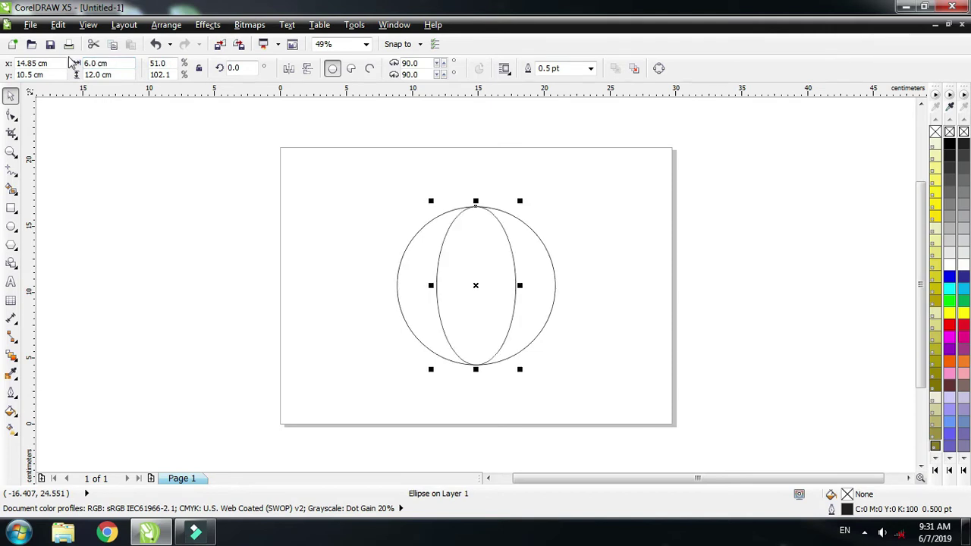
double_click(97, 75)
type("6.00")
key("Return")
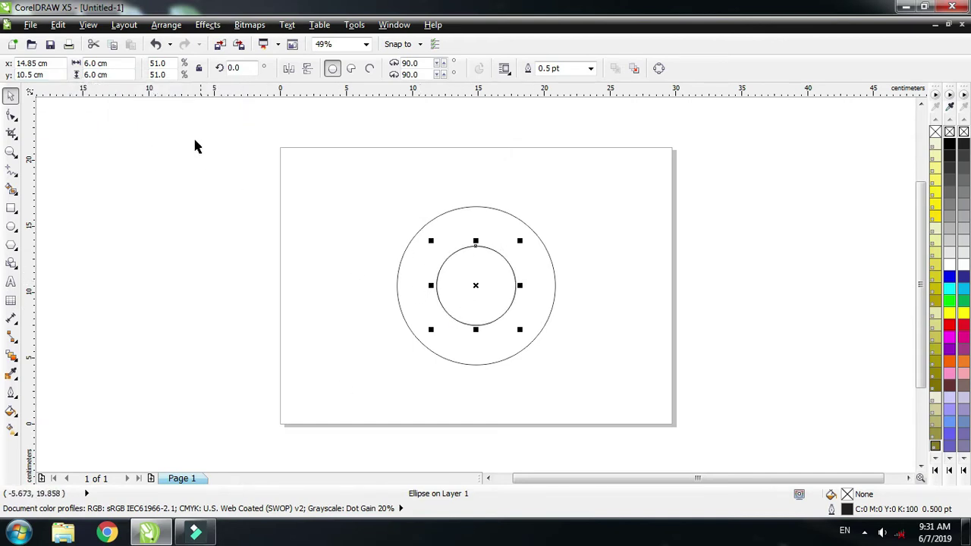
Step: Duplicate the 6 cm circle in place and set the new copy's width and height to 5 cm
left_click(78, 63)
type("5.")
key("Return")
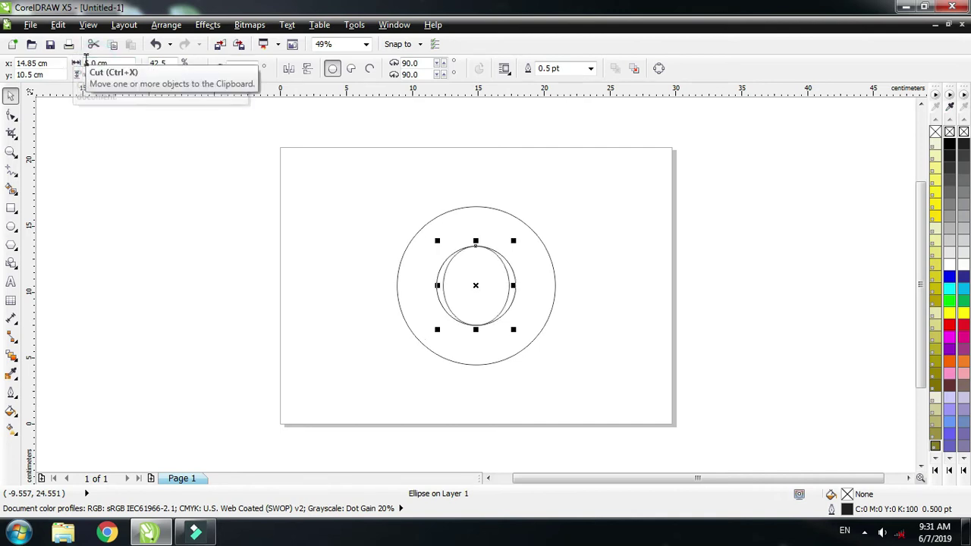
left_click(91, 74)
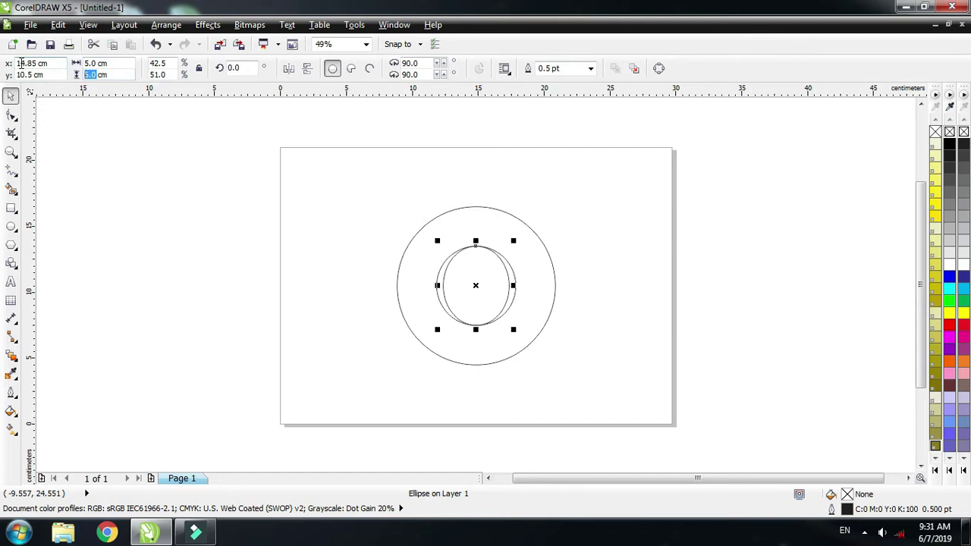
type("5.00")
key("Return")
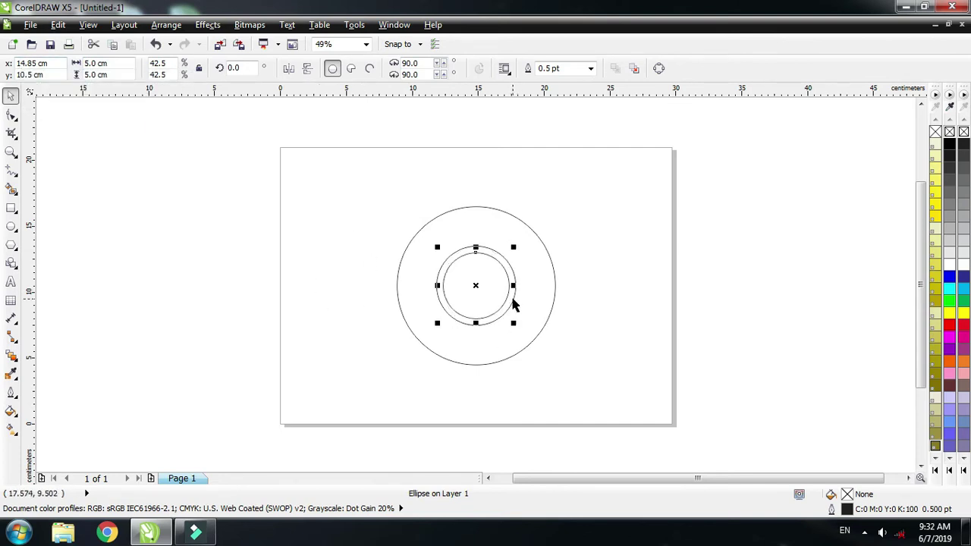
key("F4")
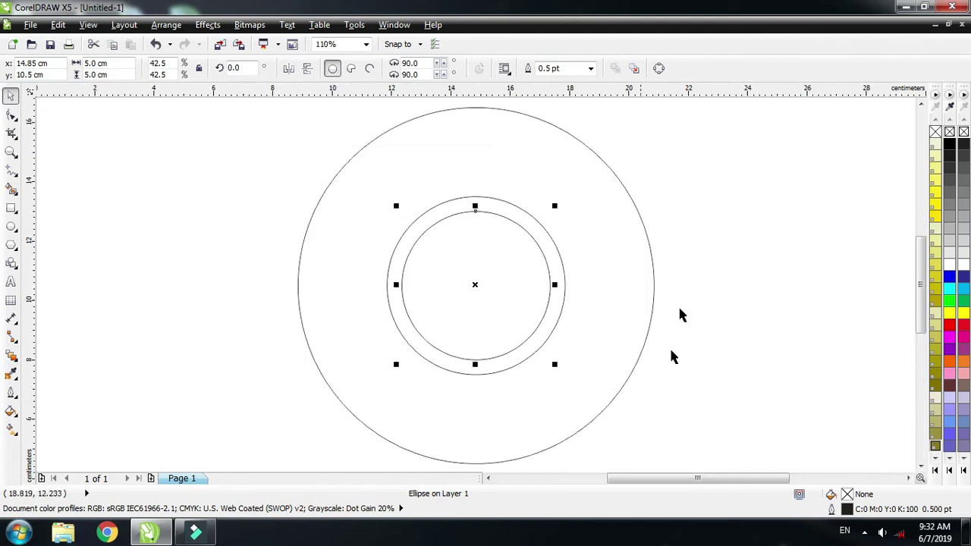
left_click(752, 227)
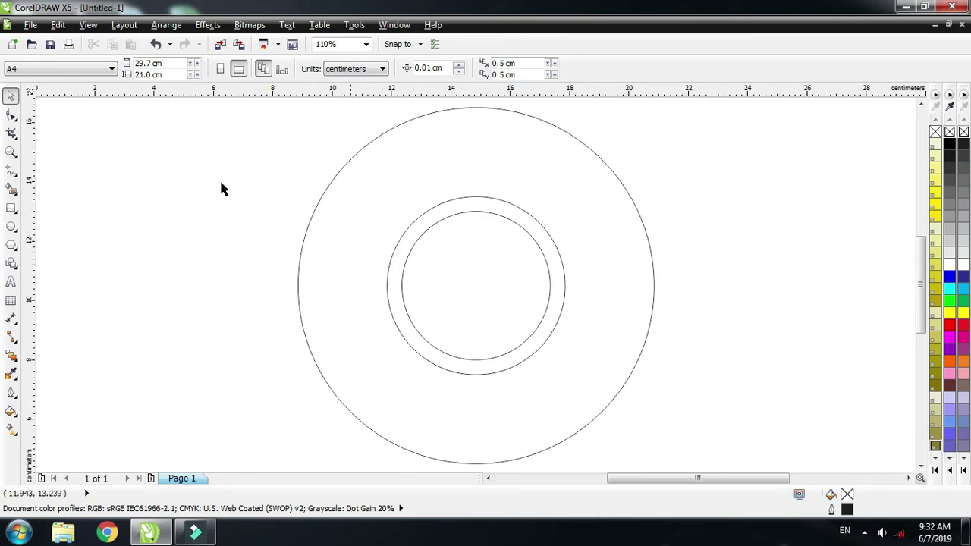
Step: Draw a horizontal straight line about 17.3 cm long with the Freehand tool and move its midpoint onto the top of the 6 cm circle
left_click(17, 176)
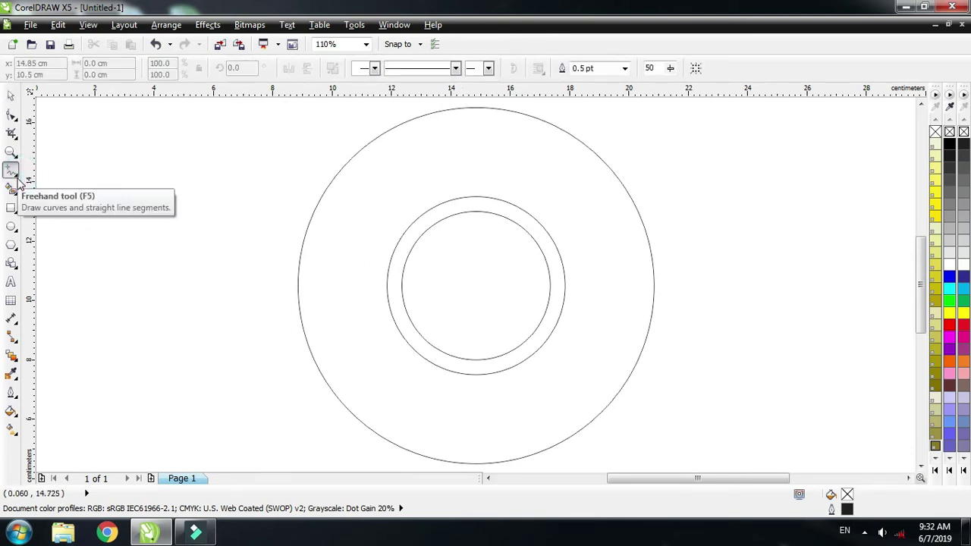
left_click(18, 176)
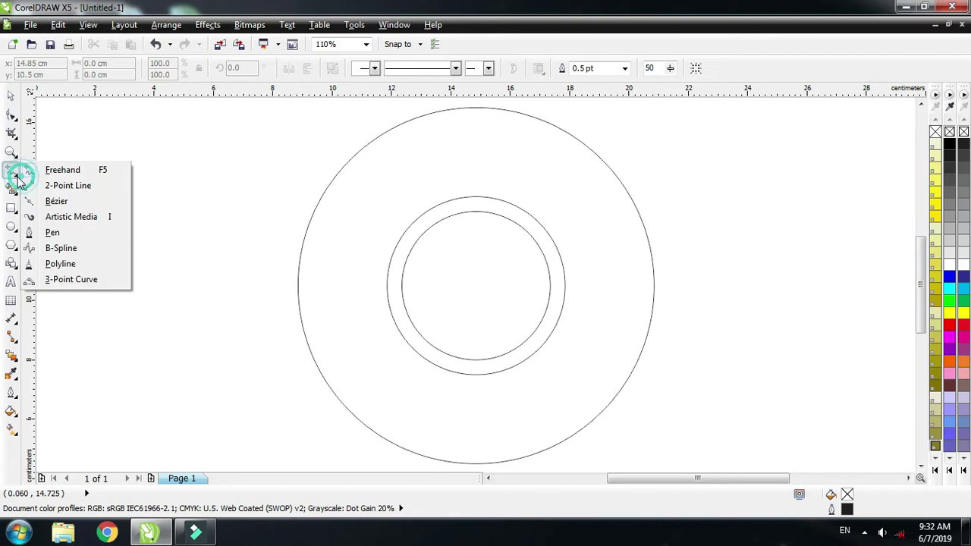
left_click(64, 172)
left_click(196, 225)
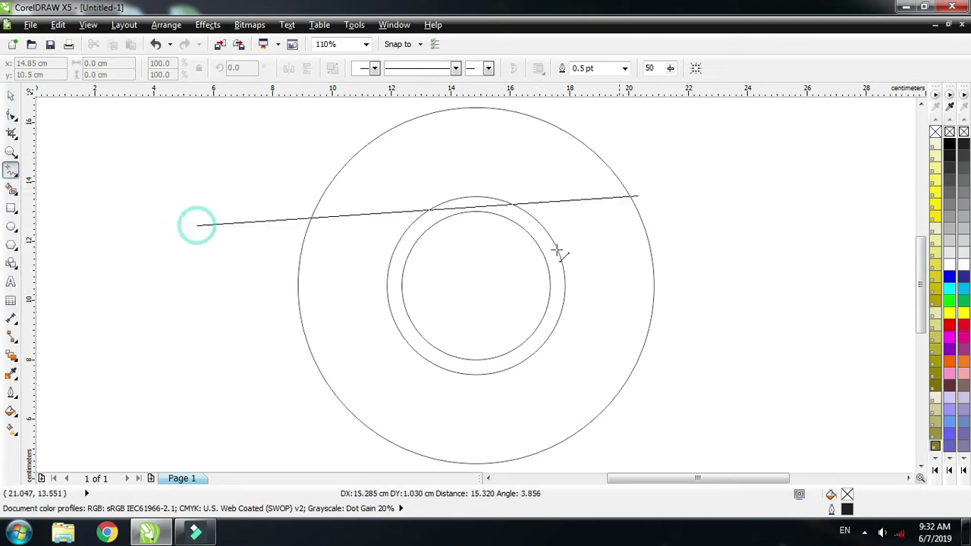
left_click(710, 235)
left_click(11, 96)
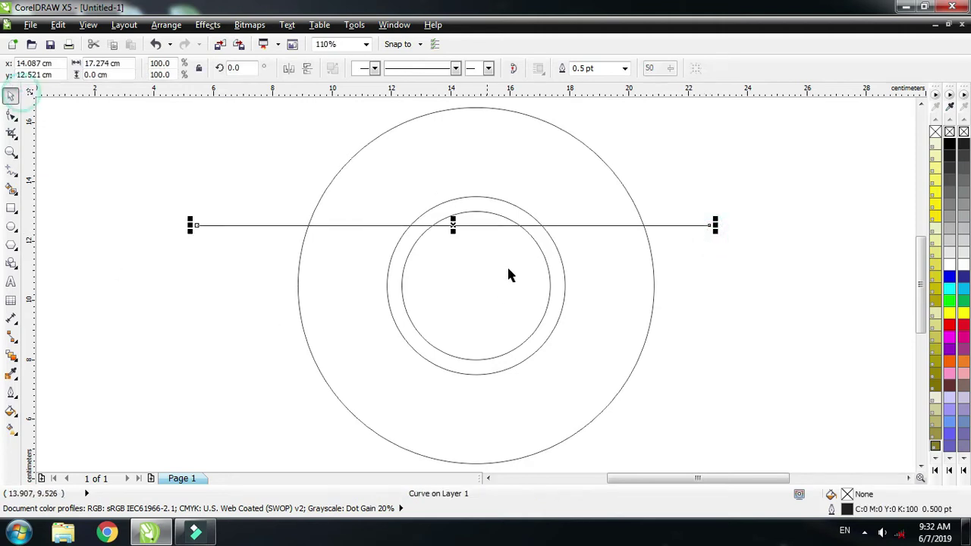
left_click_drag(454, 225, 476, 196)
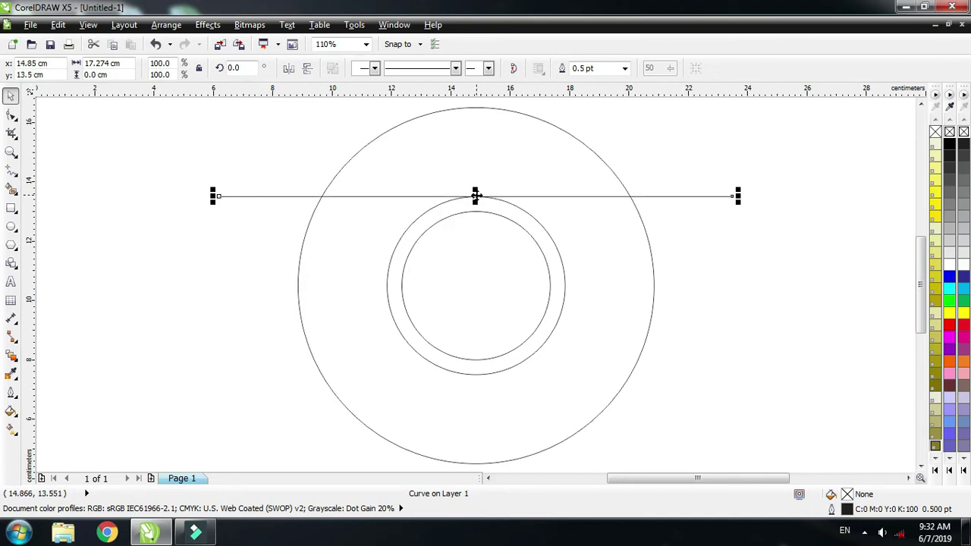
Step: Move the line's rotation centre to the circles' centre and create a copy rotated about 124.6°, touching the 6 cm circle's lower-left edge
left_click(476, 196)
mouse_move(476, 198)
left_mouse_down()
mouse_move(476, 299)
mouse_move(476, 279)
left_mouse_up()
scroll(480, 277, "up", 1)
scroll(479, 275, "down", 1)
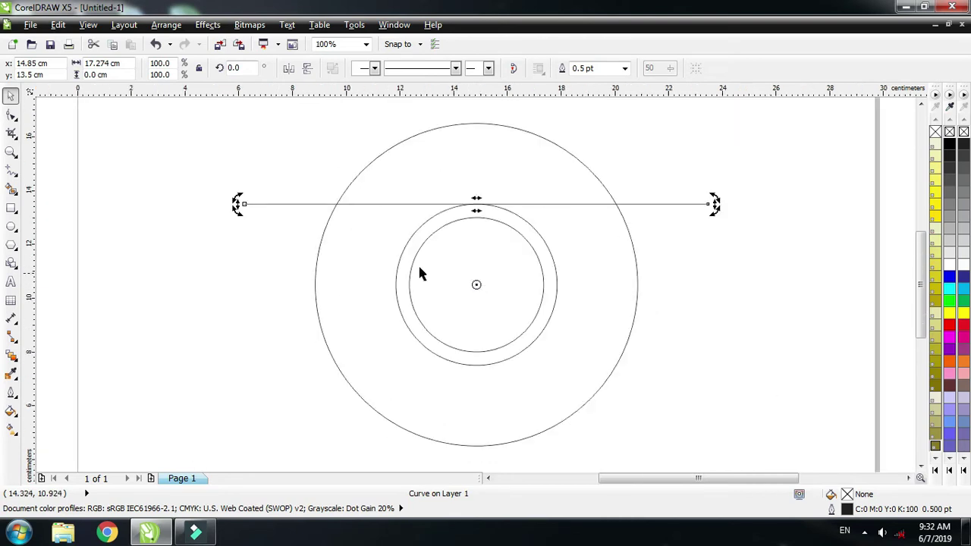
left_click_drag(236, 207, 515, 413)
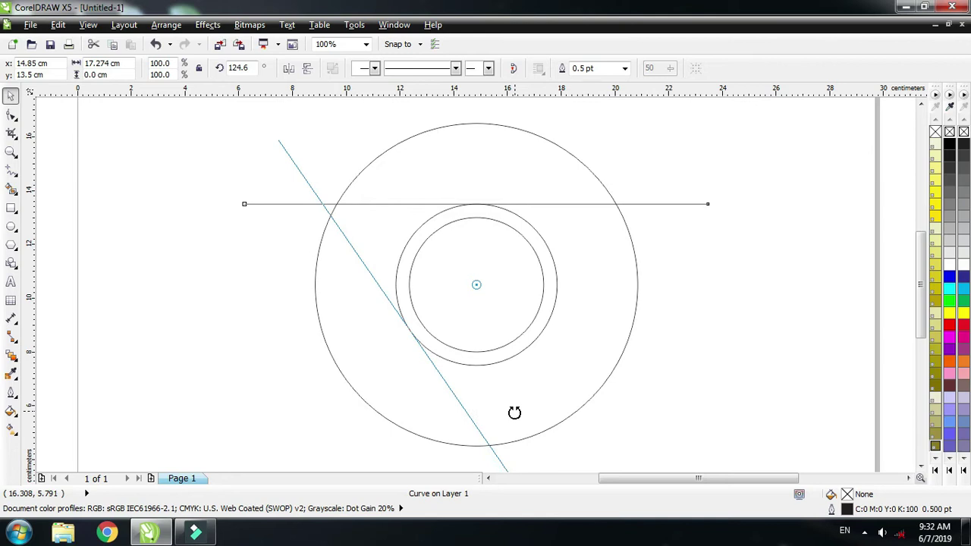
left_click_drag(514, 413, 514, 413)
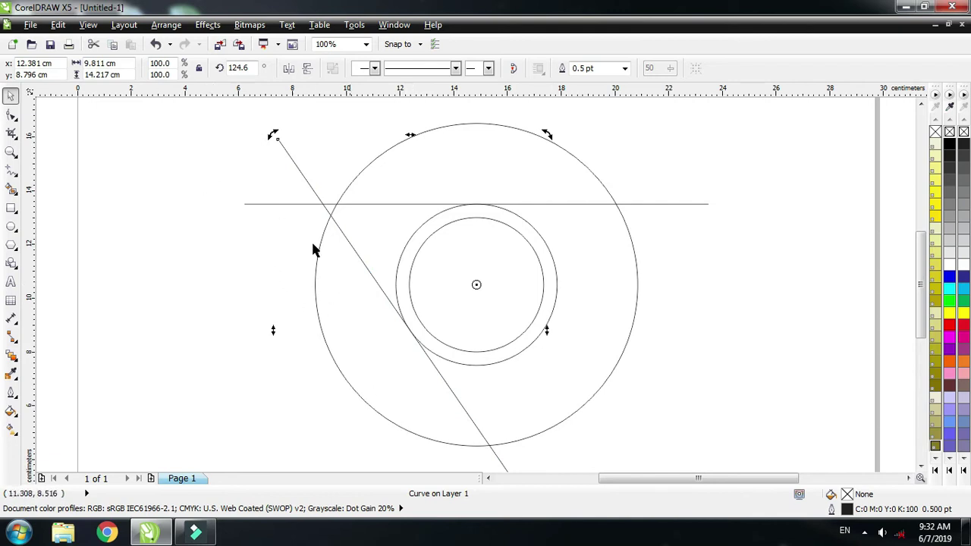
left_click(230, 244)
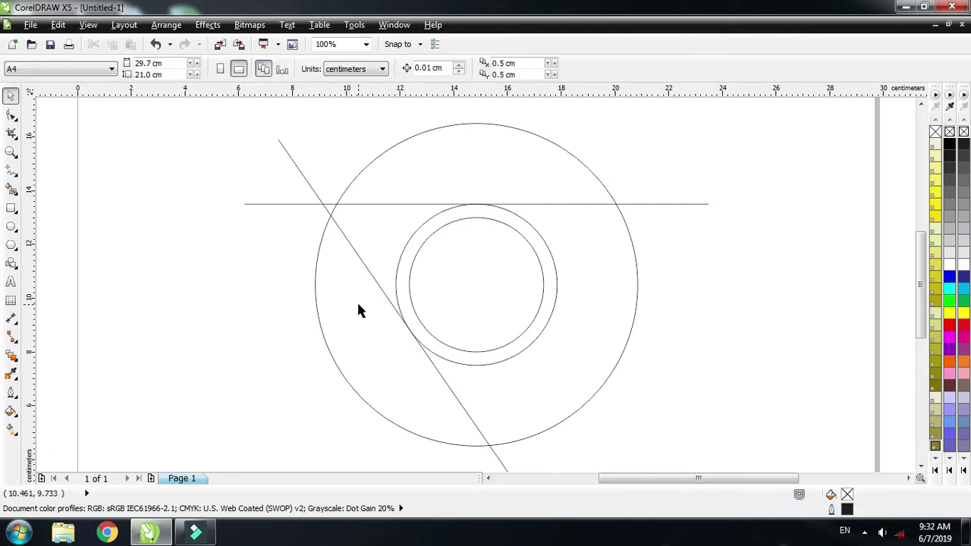
Step: Use Smart Fill with red fill and a 0.5 pt black outline on the outer circle's top segment and the adjoining upper-left region
key("F3")
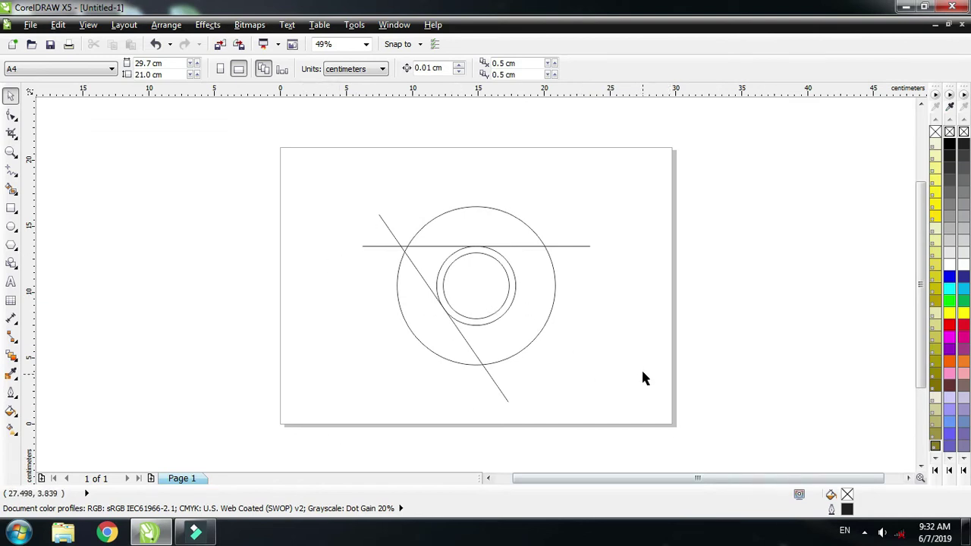
key("F4")
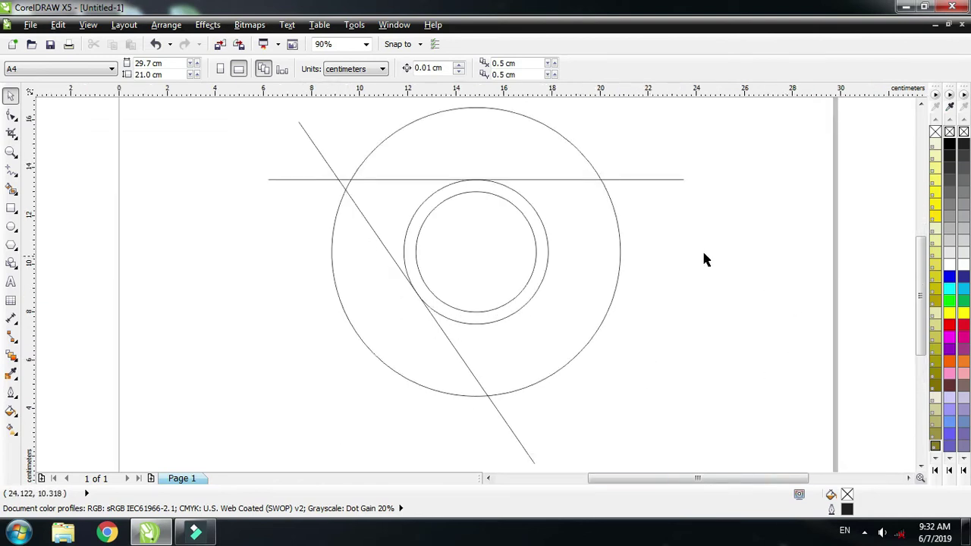
left_click(11, 190)
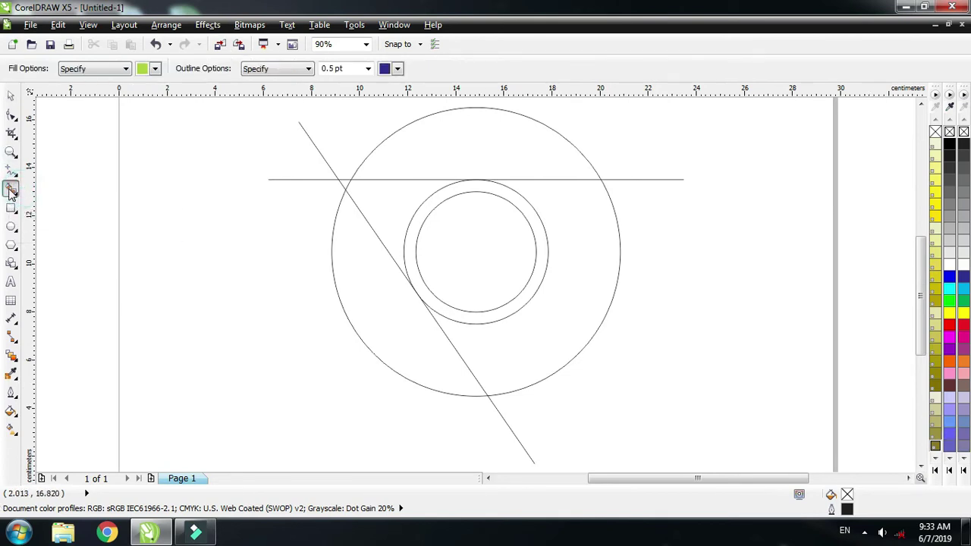
left_click(397, 68)
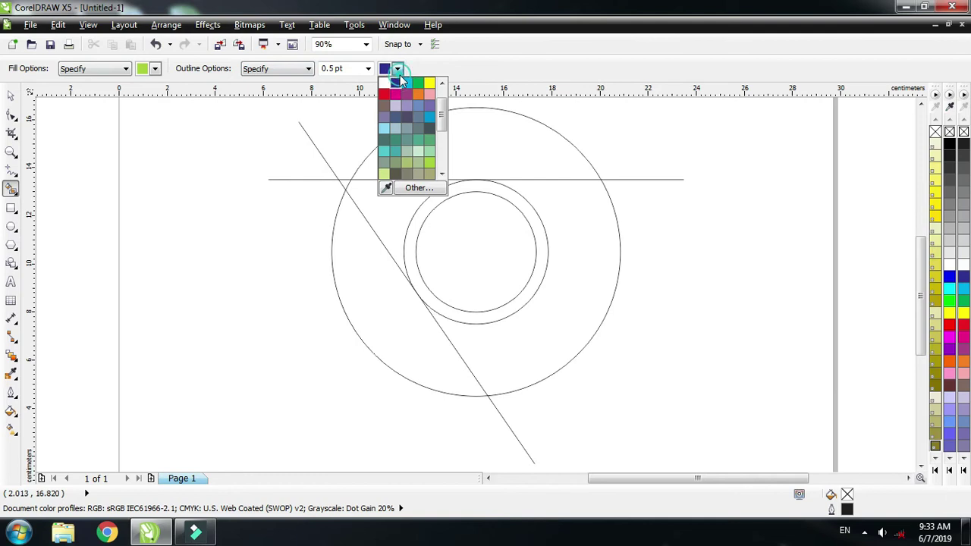
left_click(442, 83)
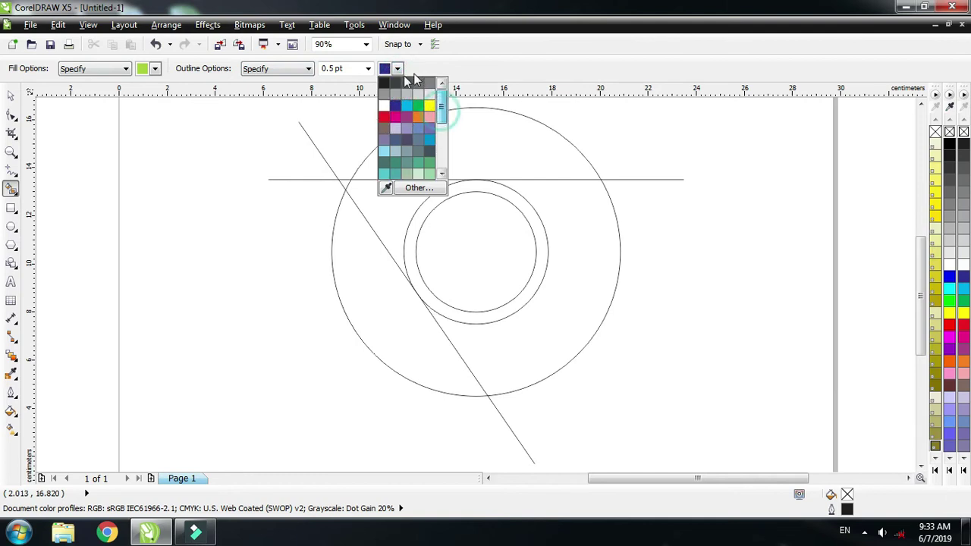
left_click(382, 85)
left_click(155, 69)
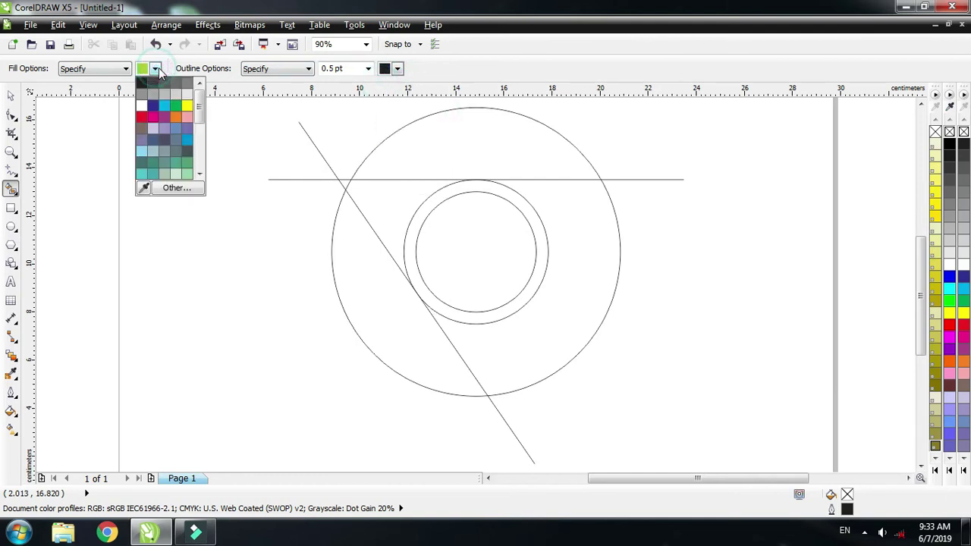
left_click(143, 115)
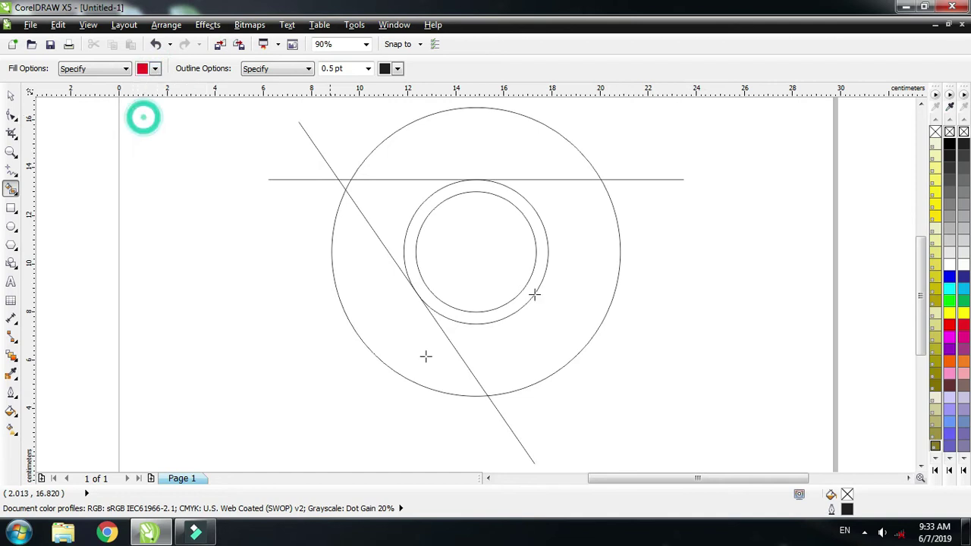
left_click(479, 148)
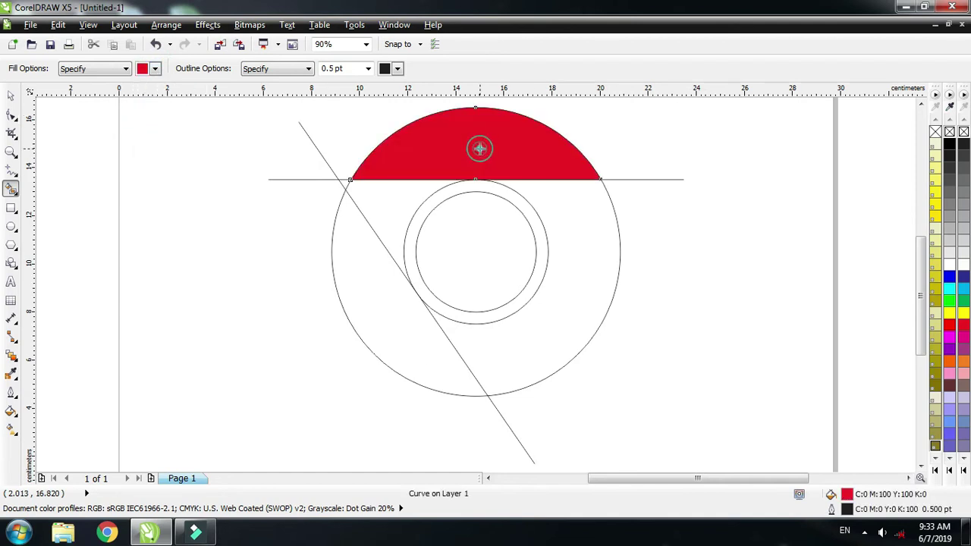
left_click(394, 209)
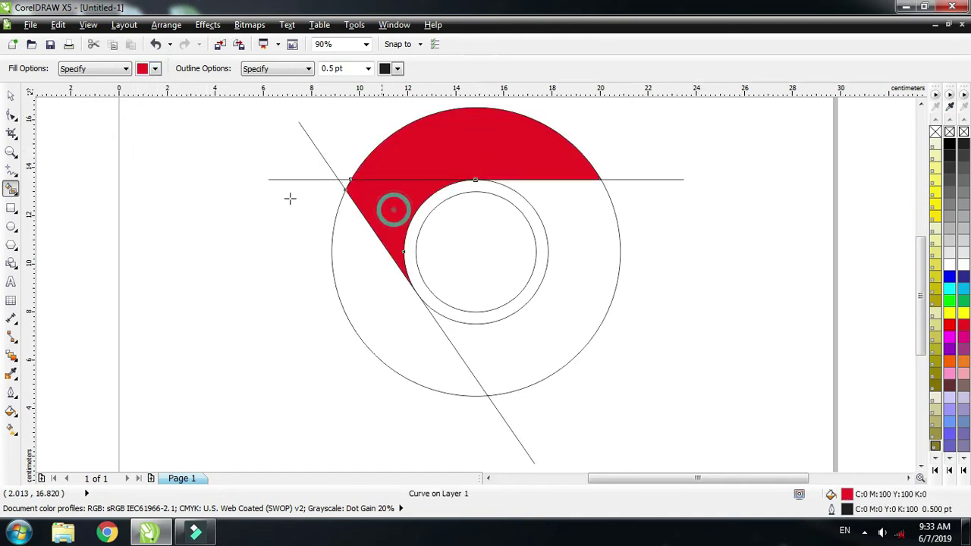
Step: Delete the horizontal and slanted straight construction lines, keeping the red regions and the circles
left_click(10, 95)
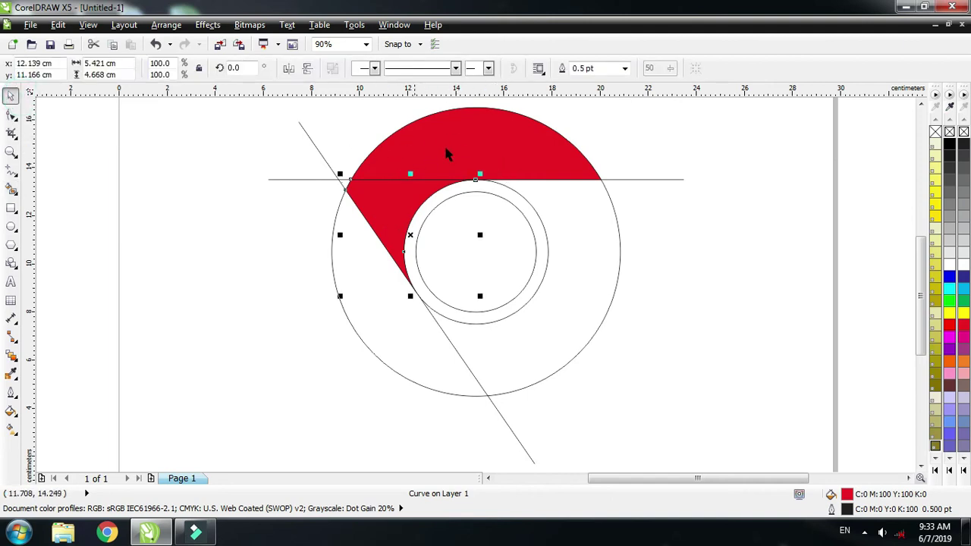
left_click_drag(317, 151, 277, 247)
key("Delete")
key("Delete")
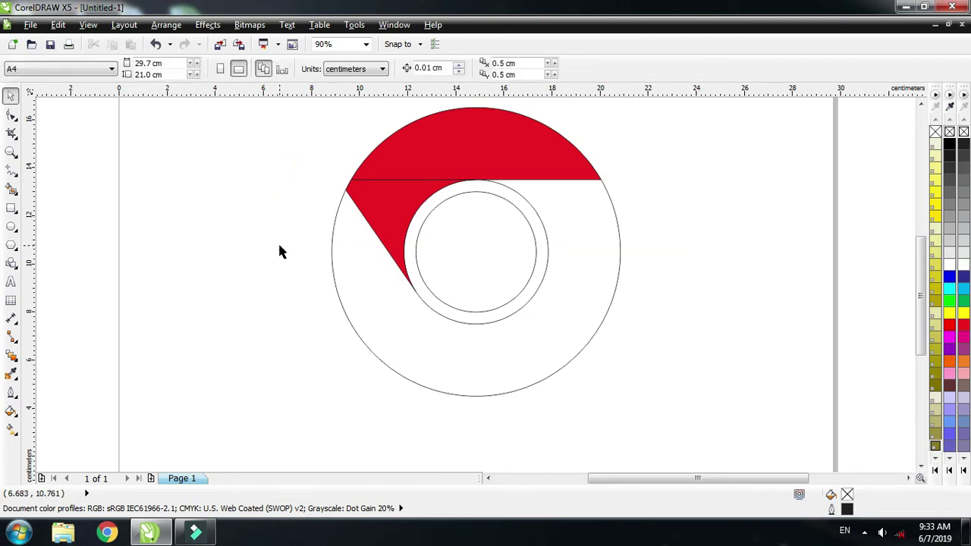
left_click(391, 205)
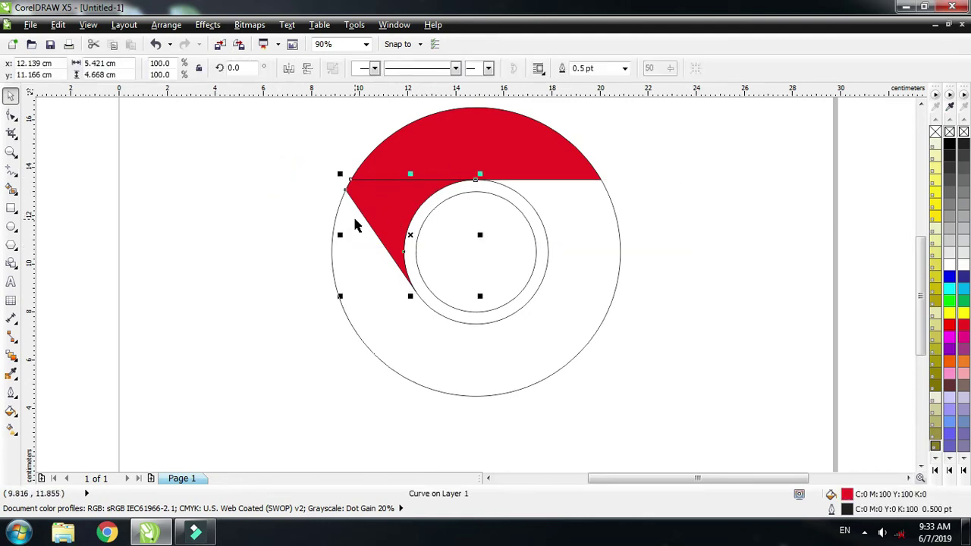
left_click(446, 145, "shift")
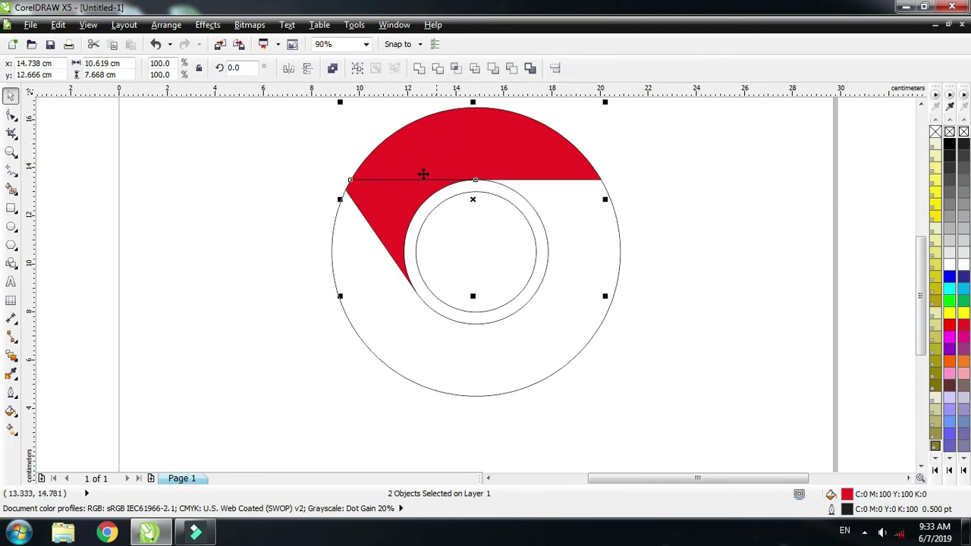
left_click(293, 184)
left_click_drag(407, 212, 198, 232)
left_click_drag(451, 163, 703, 216)
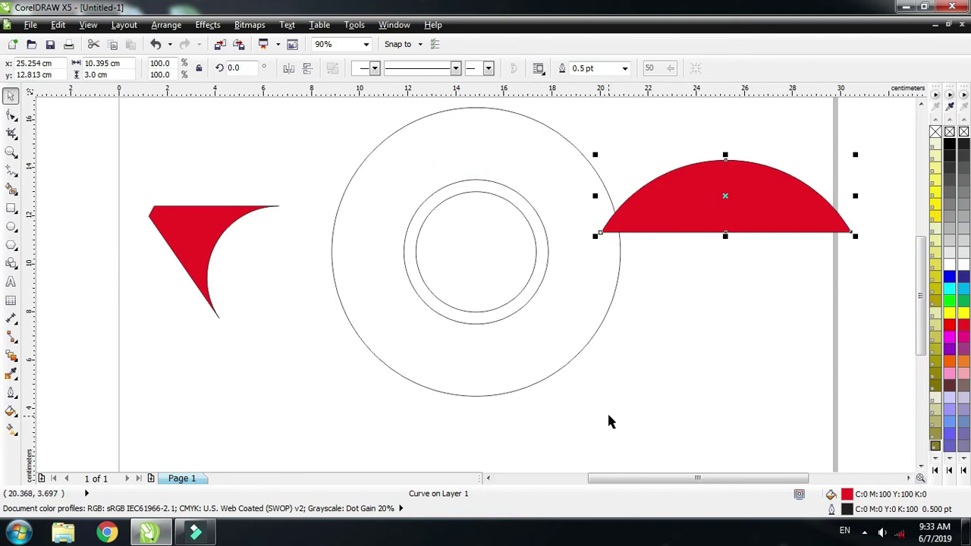
key("ctrl+z")
key("ctrl+z")
Step: Weld the two red regions into a single curve, keeping it in place on the outer circle
left_click(455, 168, "shift")
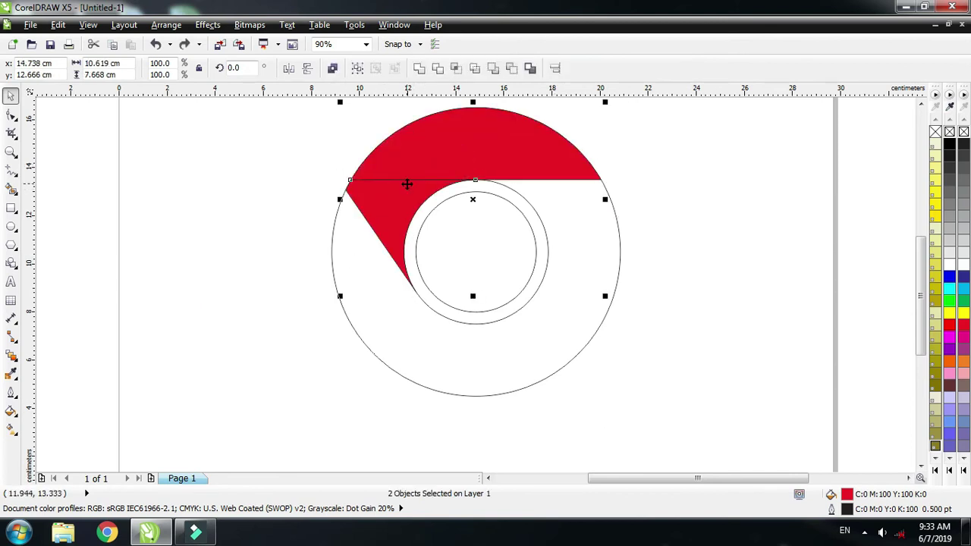
left_click(419, 69)
left_click_drag(419, 169, 279, 249)
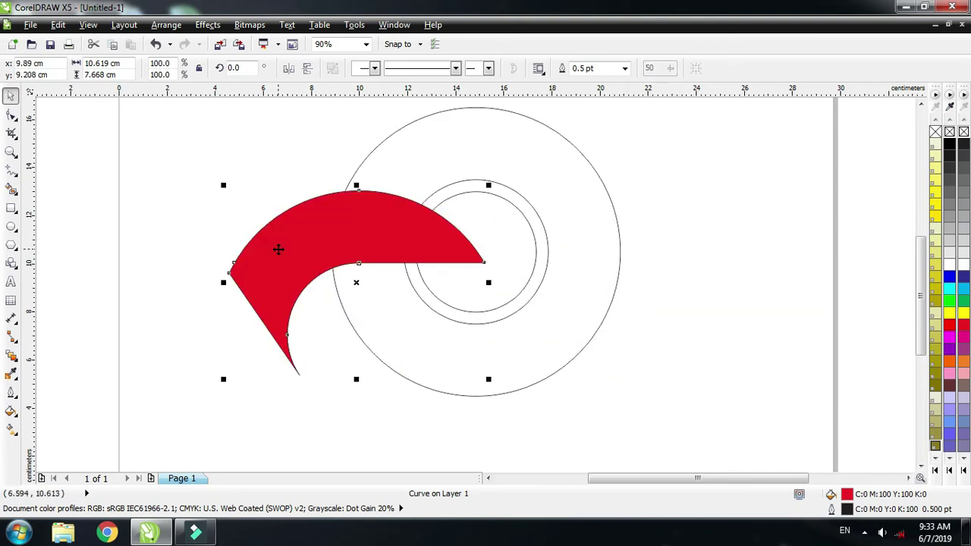
key("ctrl+z")
key("ctrl+shift+z")
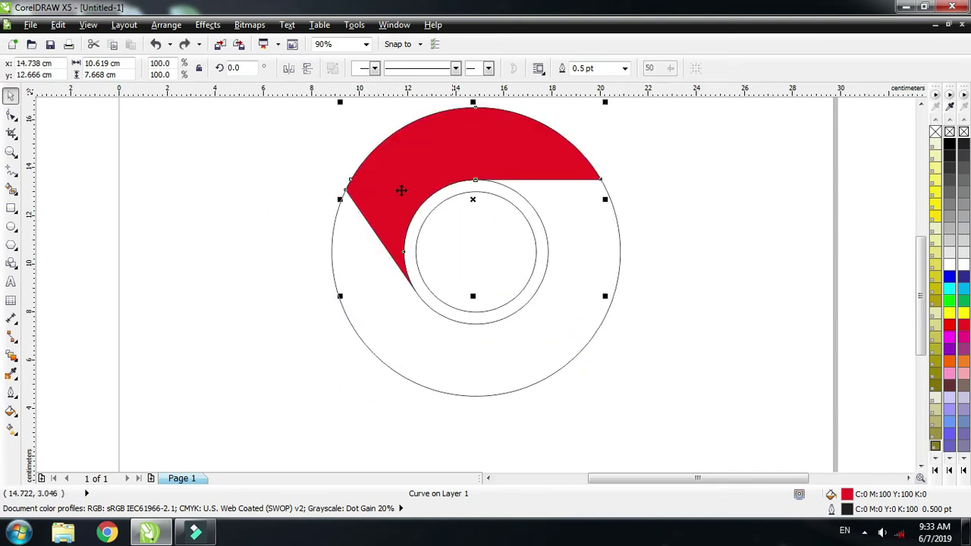
Step: Move the red shape's rotation centre to the circles' centre and create a copy rotated about 123.2° over the lower-left section
left_click(431, 155)
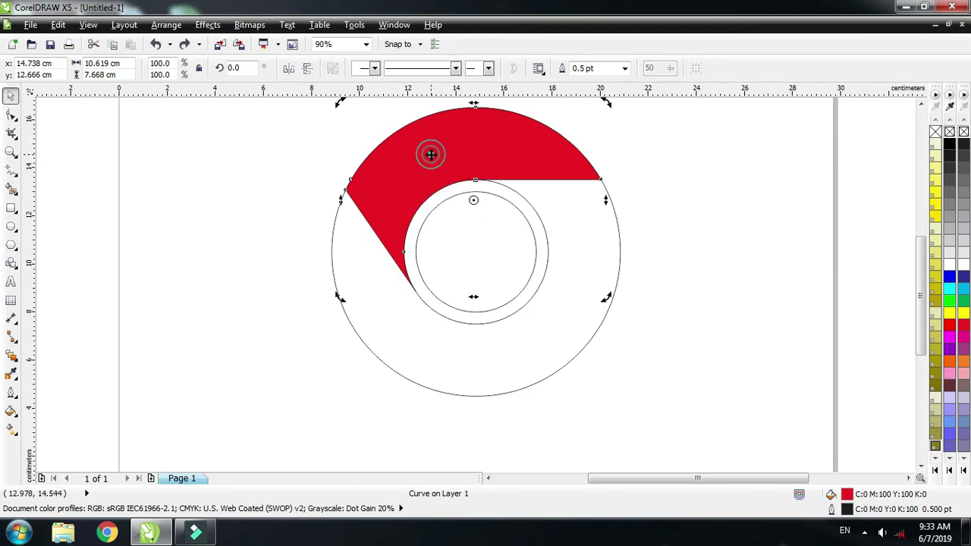
left_click_drag(473, 200, 474, 242)
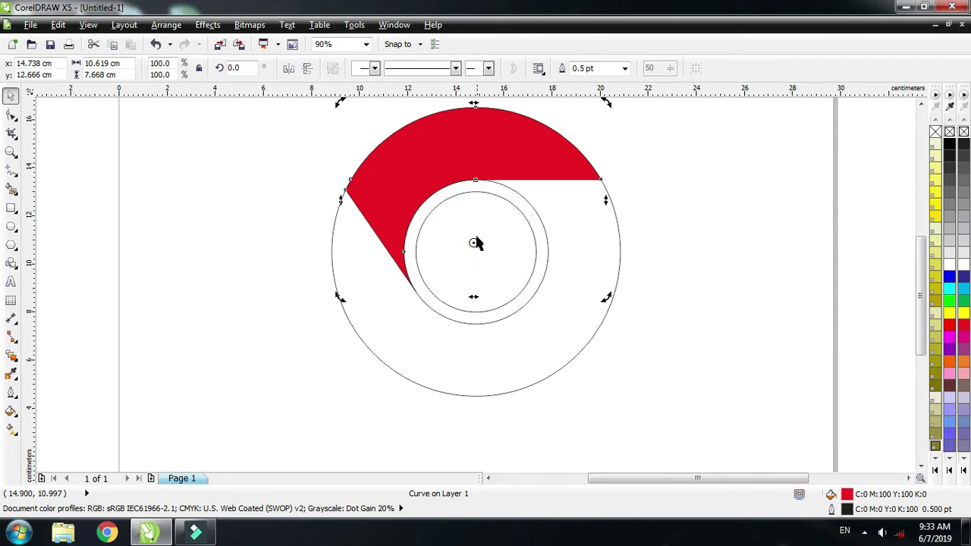
scroll(475, 243, "up", 2)
scroll(476, 245, "down", 1)
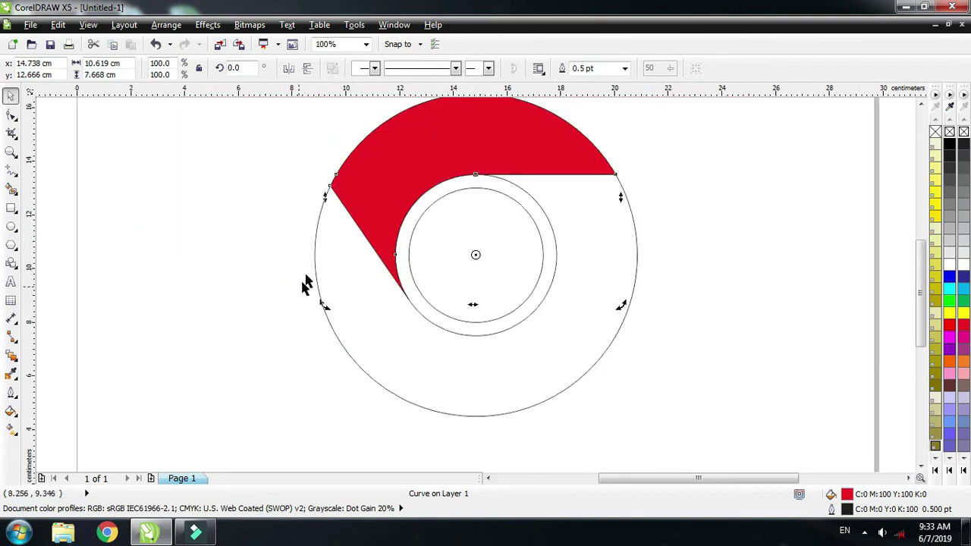
left_click_drag(323, 304, 704, 440)
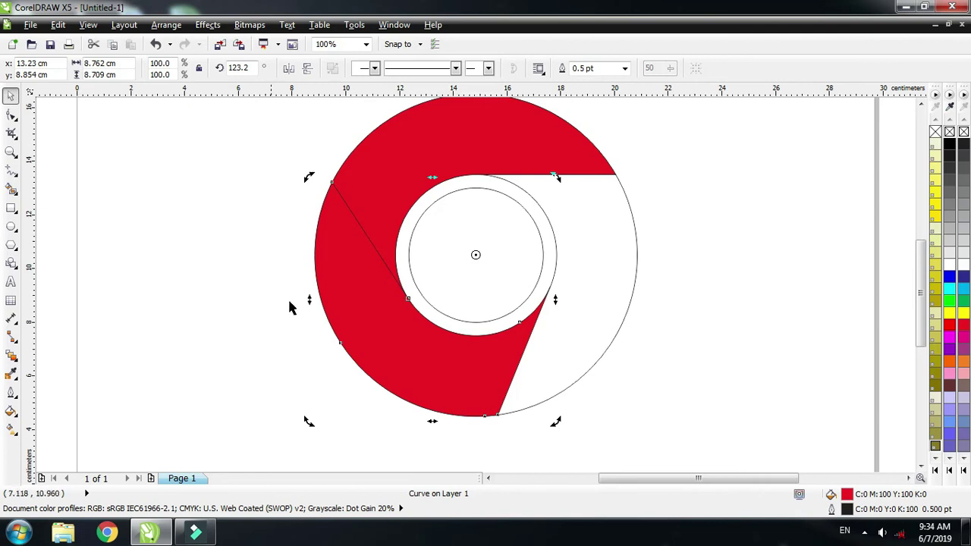
Step: Colour the rotated copy green, and create a yellow copy of it at a rotation of about 238.2° covering the right section
left_click(963, 300)
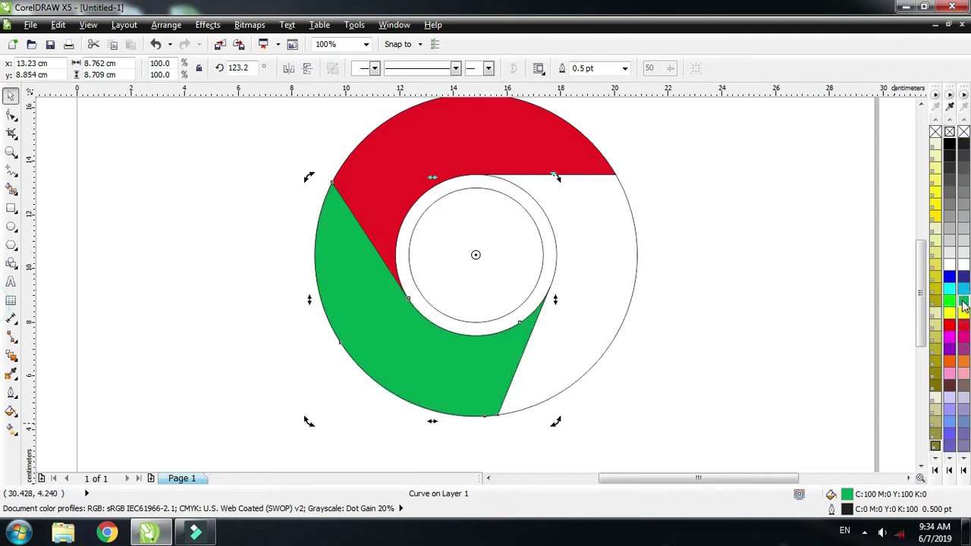
left_click_drag(308, 178, 476, 415)
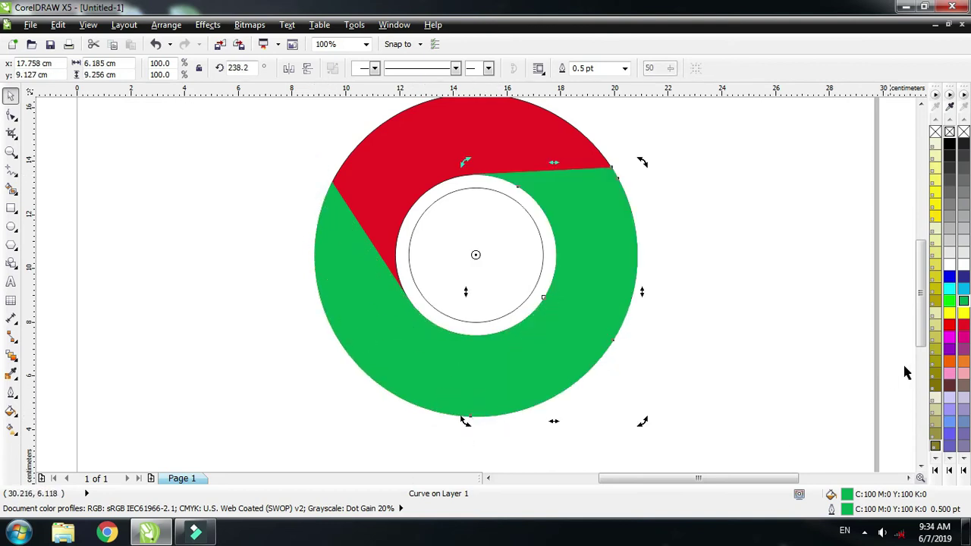
left_click(964, 314)
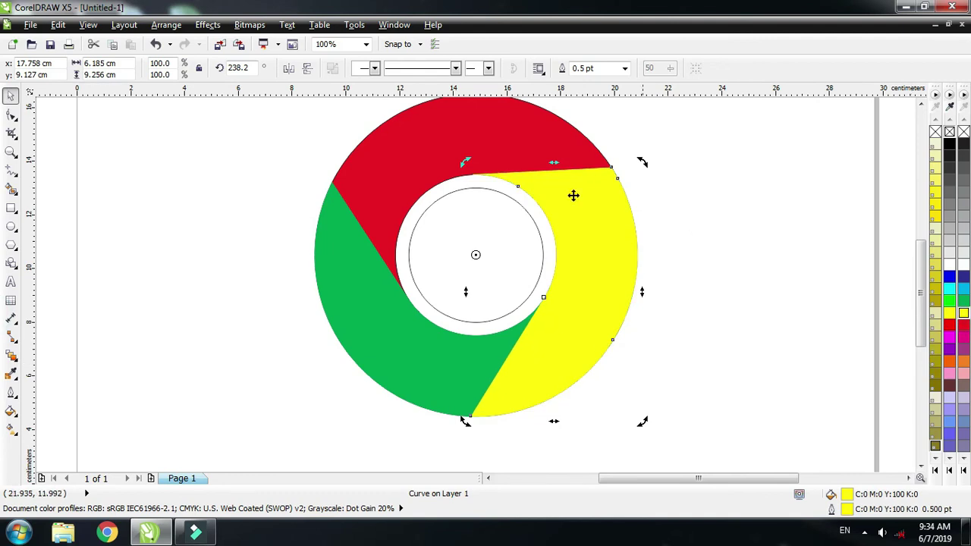
Step: Set the red section's outline colour to red
left_click(429, 144)
right_click(965, 325)
left_click(683, 160)
Step: Give the 5 cm inner circle a cyan (C:100 M:0 Y:0 K:0) fill and a matching cyan outline
left_click(475, 281)
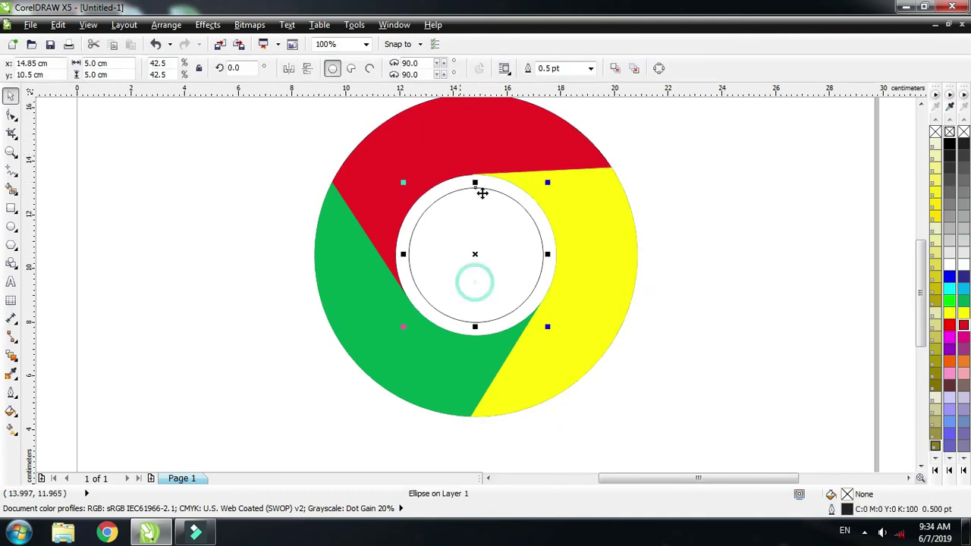
left_click(964, 292)
right_click(963, 292)
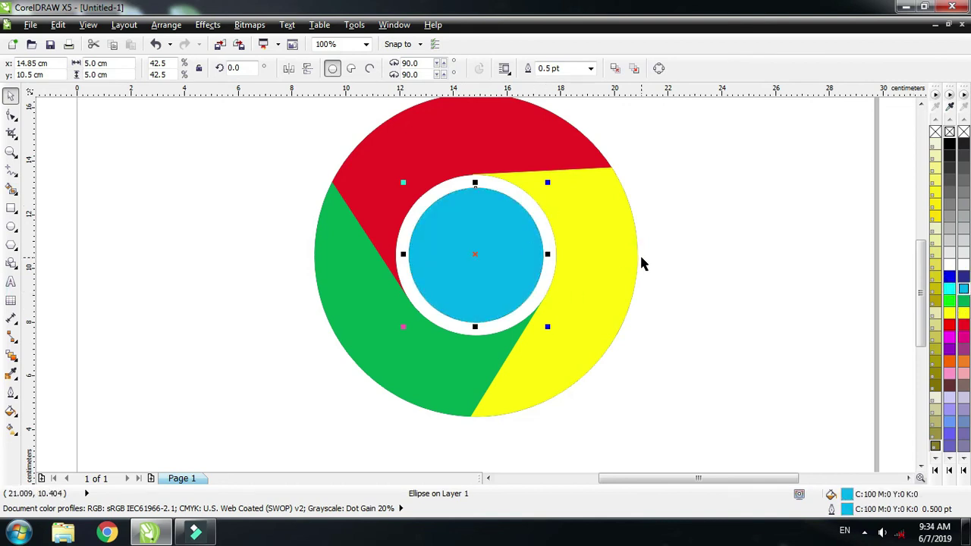
Step: Remove the outlines from all six logo objects and group them
key("shift+F4")
left_click(338, 221)
left_click_drag(330, 176, 658, 431)
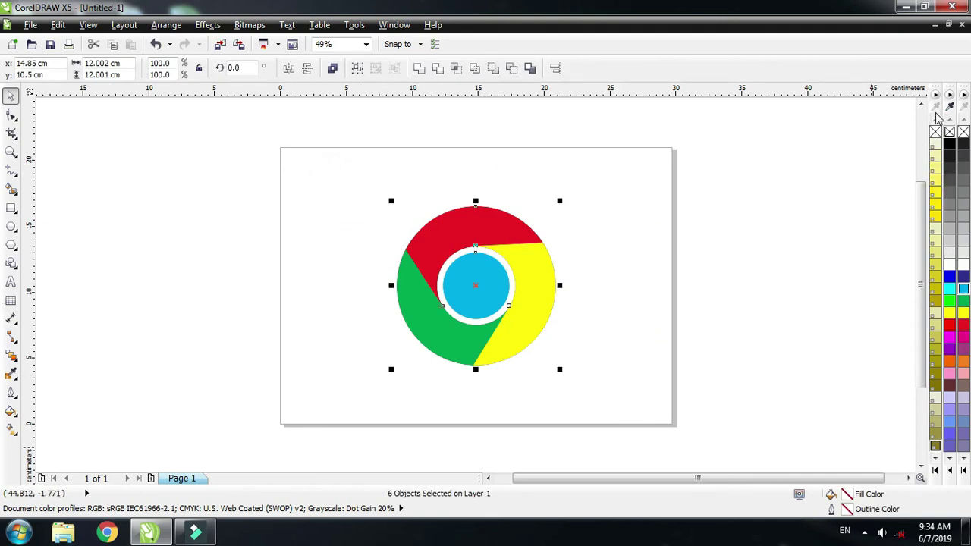
right_click(936, 133)
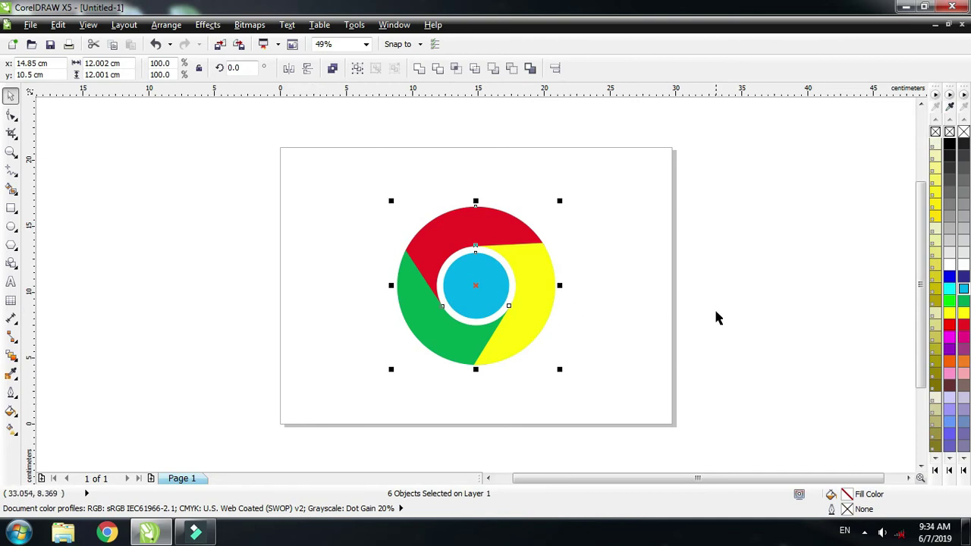
key("ctrl+g")
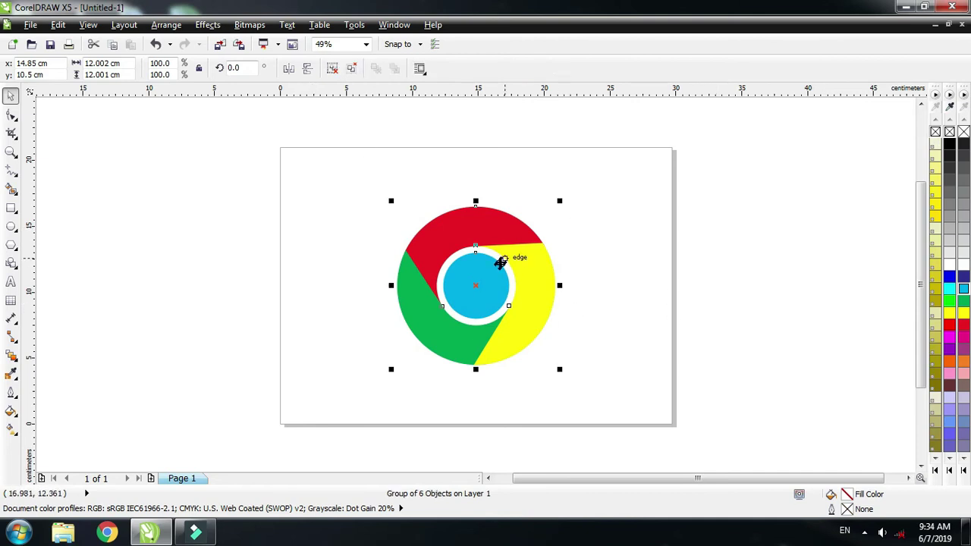
Step: Move the grouped logo up and slightly left on the page, leaving room for a caption beneath it
key("shift+F2")
left_click_drag(549, 265, 710, 279)
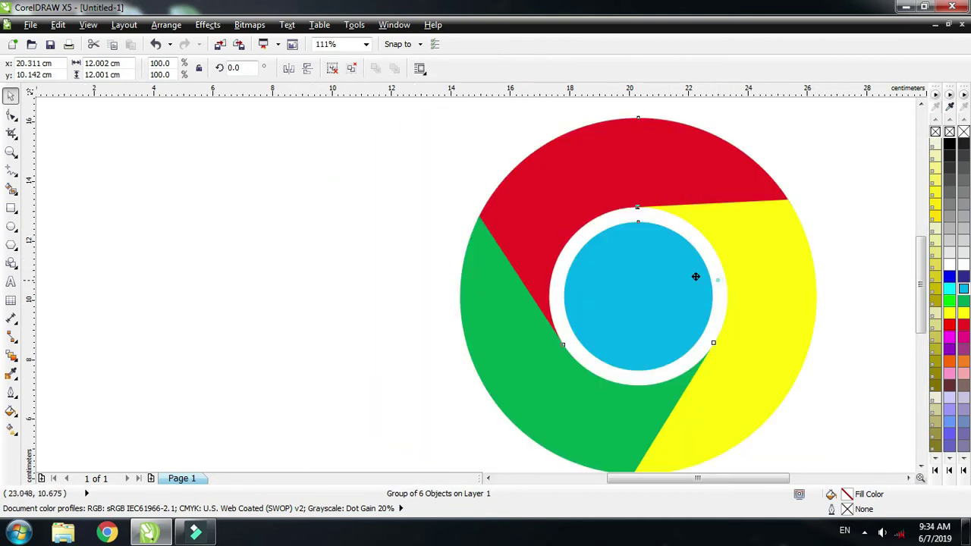
key("ctrl+z")
left_click_drag(591, 280, 555, 283)
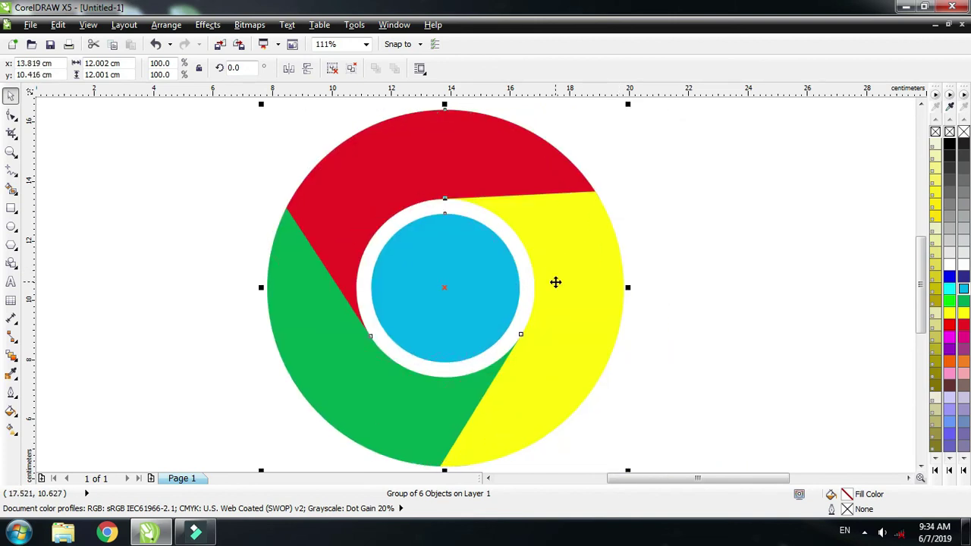
key("shift+F4")
left_click_drag(520, 245, 514, 222)
left_click(316, 306)
Step: Add the artistic text "Google Chrome Logo Design" in 24 pt Arial below the logo
left_click(11, 282)
left_click(425, 394)
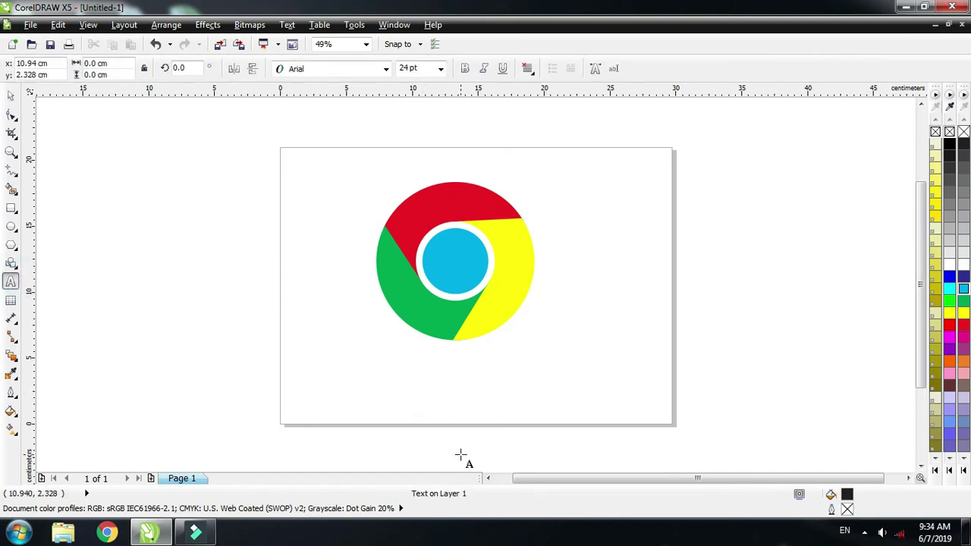
type("Google ")
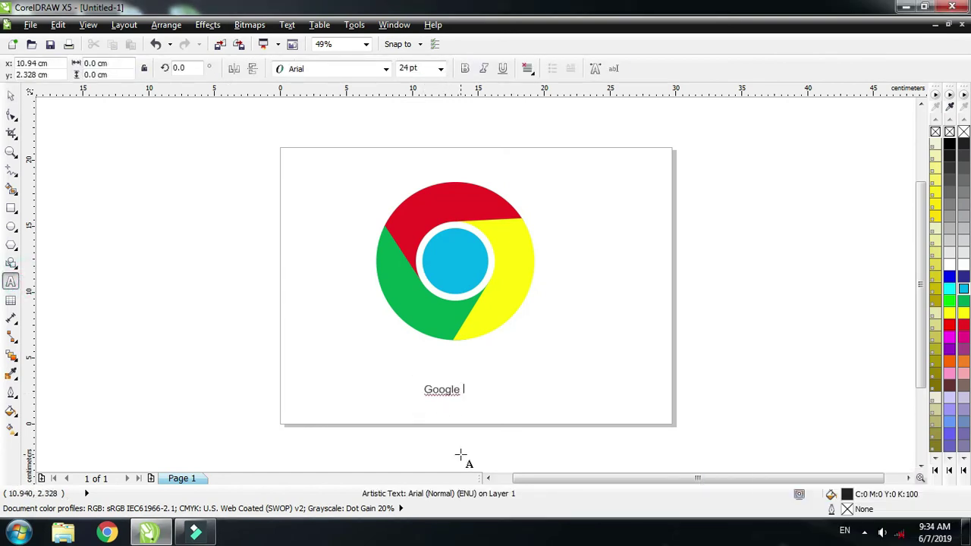
type("Chrome Logo Design")
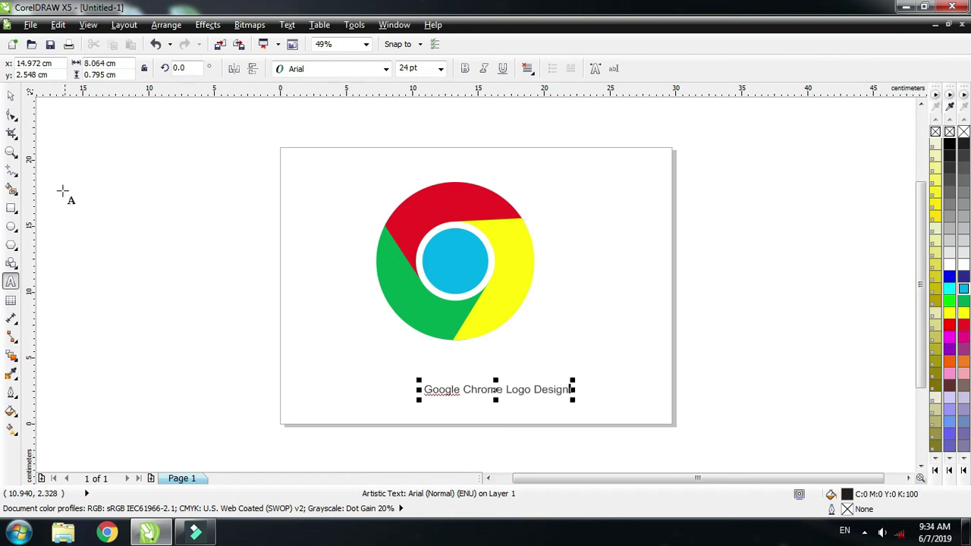
Step: Enlarge the caption proportionally to about 44 pt and position it beneath the logo
left_click(11, 96)
left_click_drag(447, 396, 390, 369)
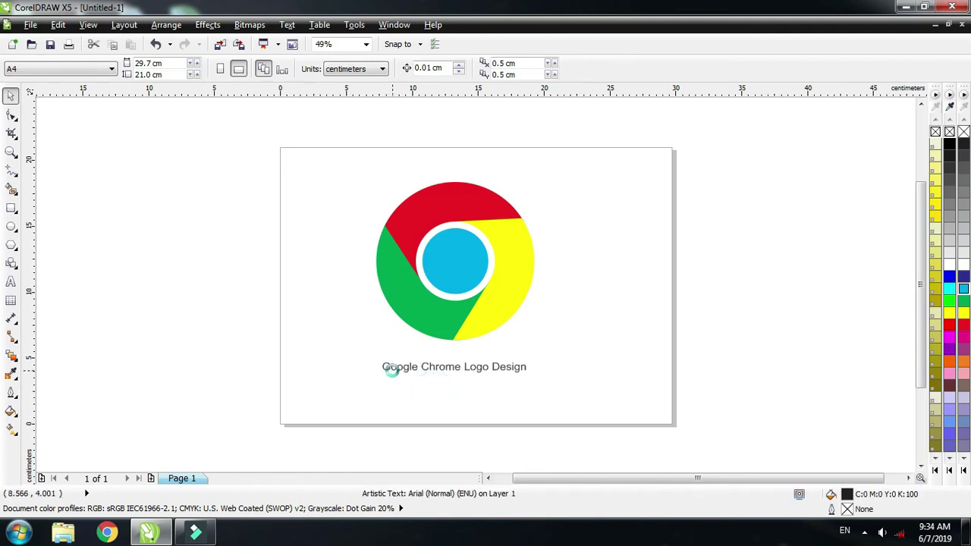
left_click_drag(530, 376, 650, 450)
left_click(581, 371)
left_click(546, 374)
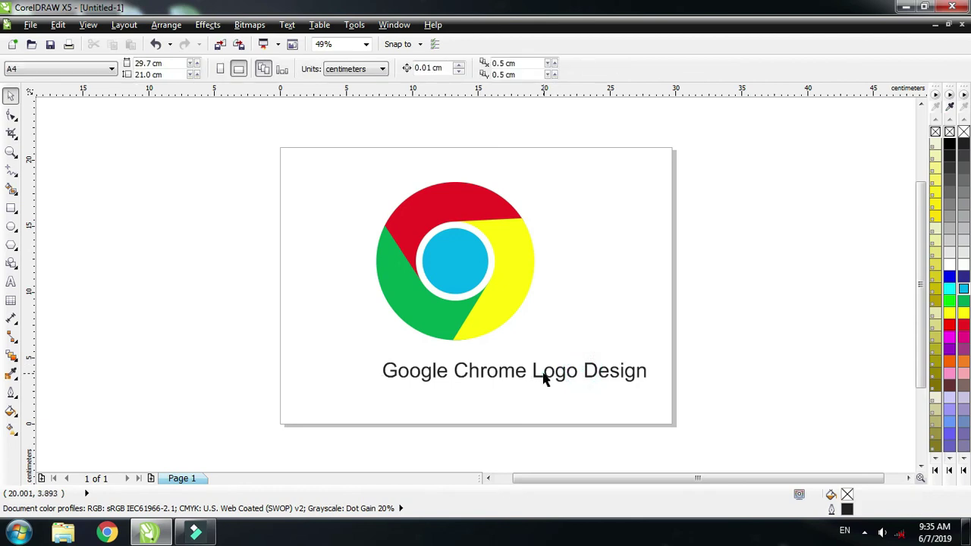
left_click(494, 372)
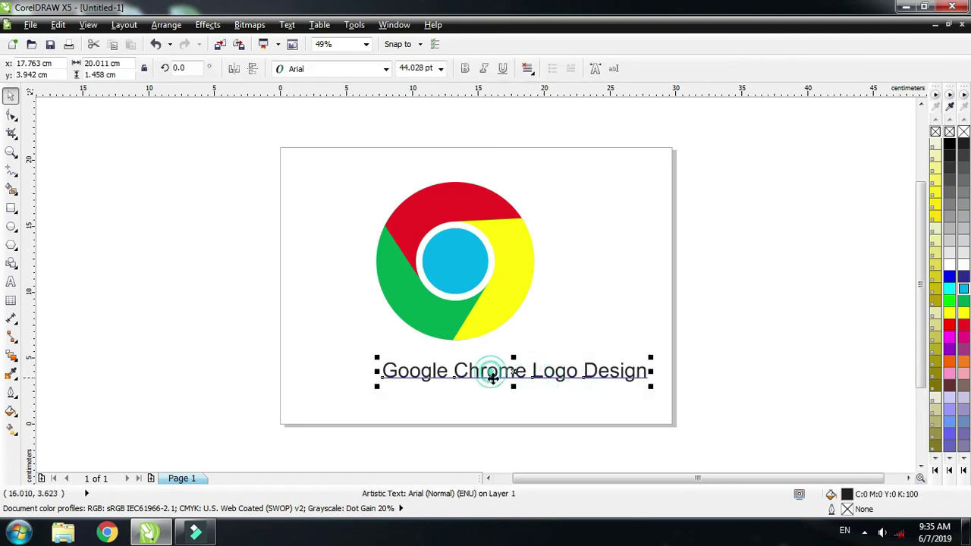
left_click_drag(511, 372, 482, 376)
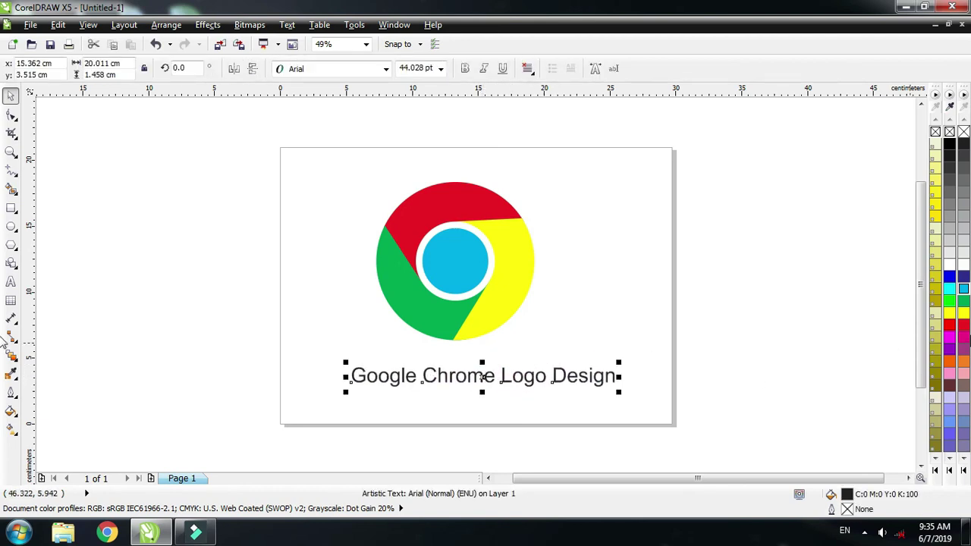
Step: Give the caption a red (#FF0000) fill and outline, and enlarge it from its centre to about 56 pt
left_click(949, 328)
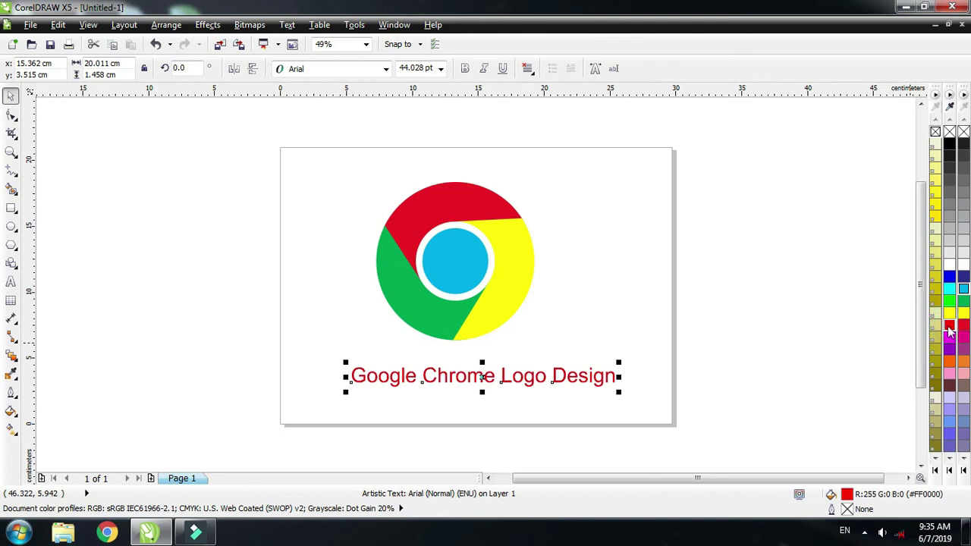
right_click(949, 328)
left_click_drag(618, 393, 652, 419)
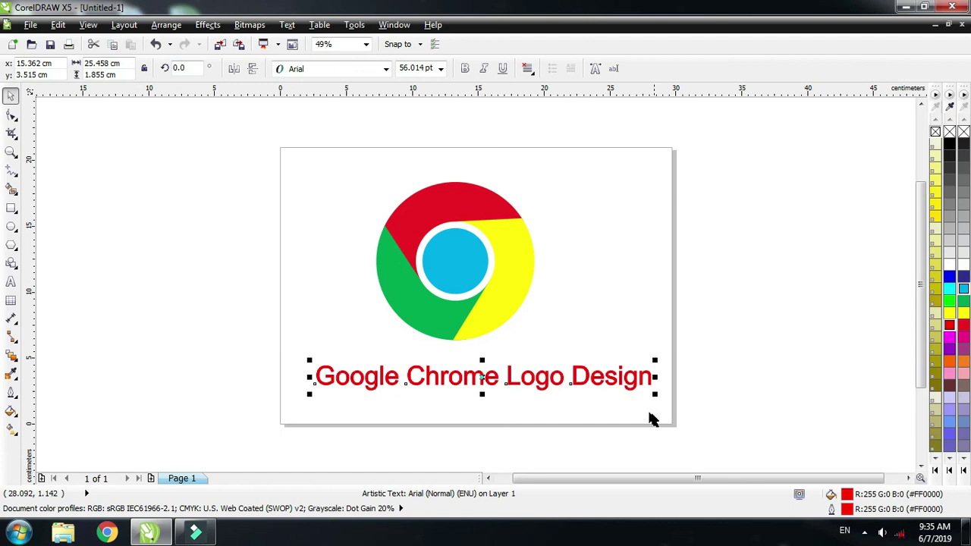